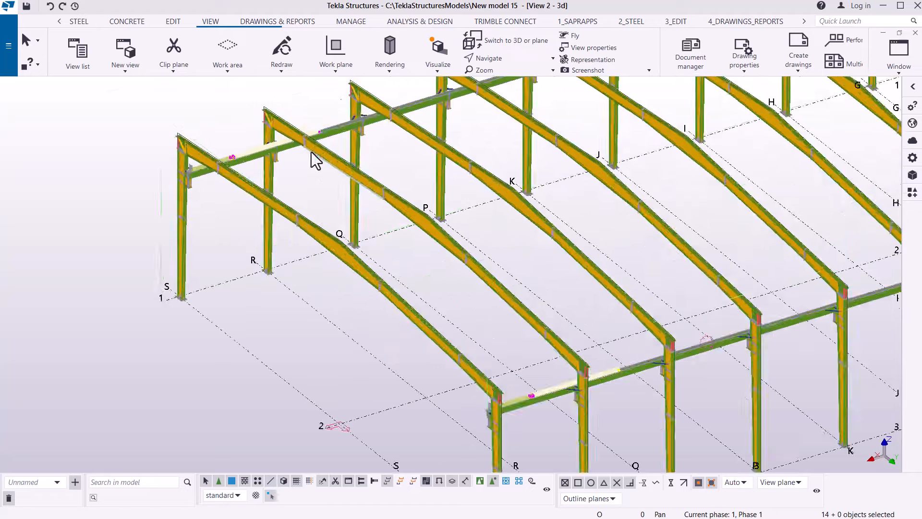
# Step: Copy the selected crane rail parts and fasteners on both crane beams linearly with dX -6065, dY 0, dZ 0 and 13 copies
pyautogui.scroll(8, 356, 122)
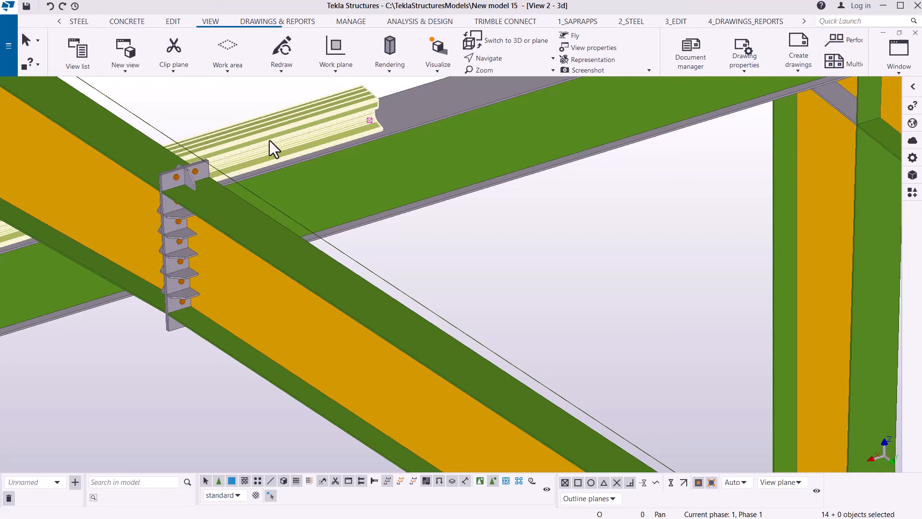
pyautogui.scroll(-10, 264, 143)
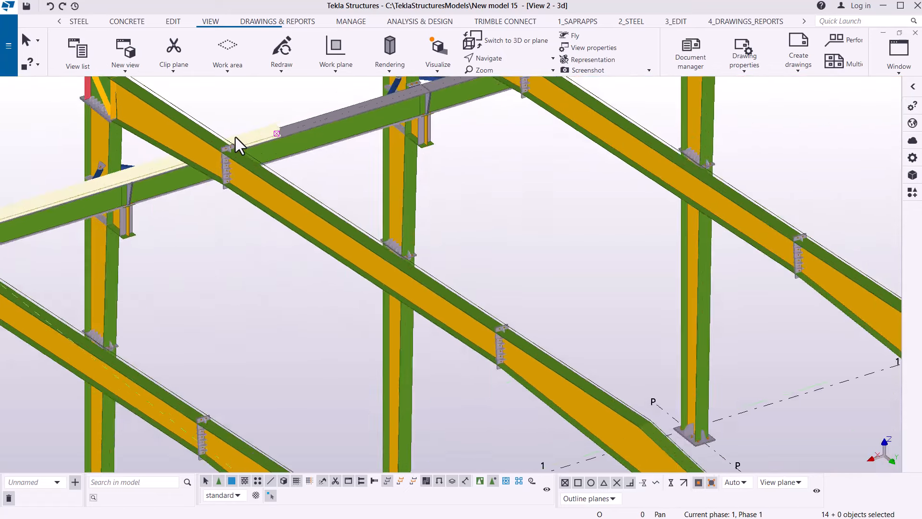
pyautogui.scroll(-2, 235, 137)
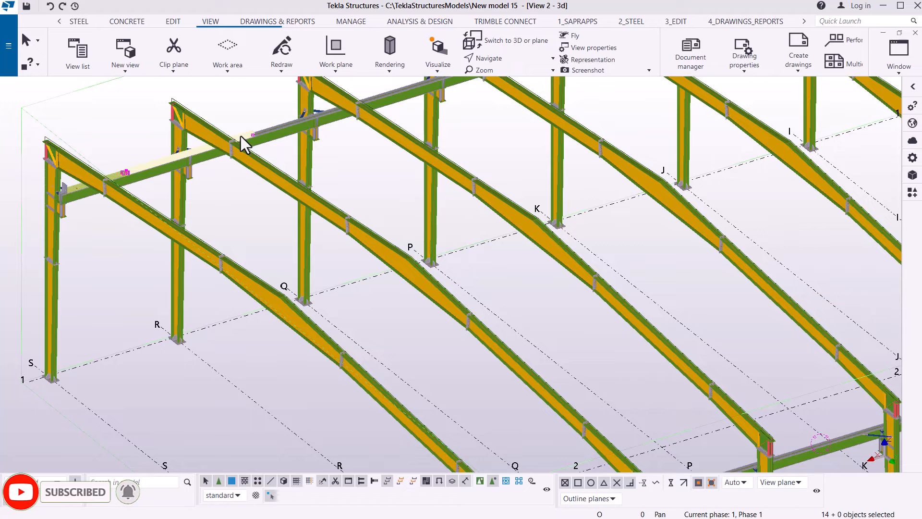
pyautogui.scroll(-4, 229, 138)
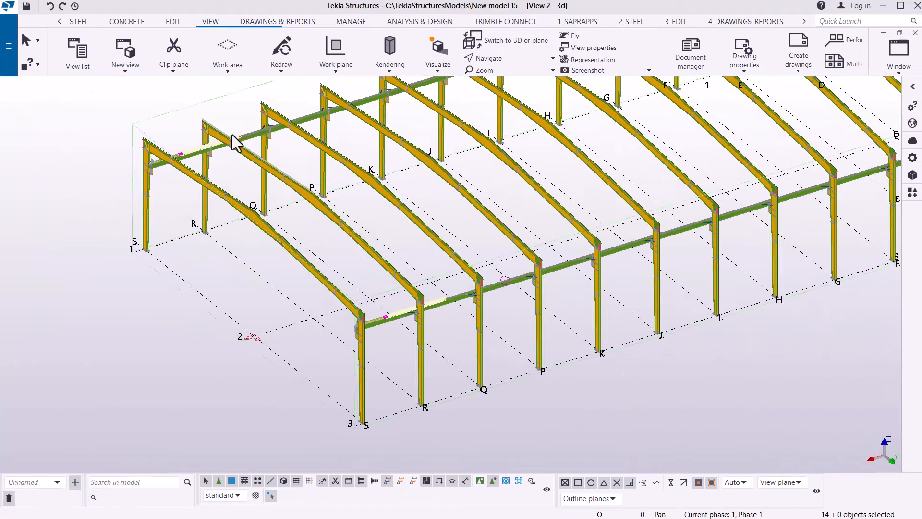
pyautogui.scroll(5, 469, 381)
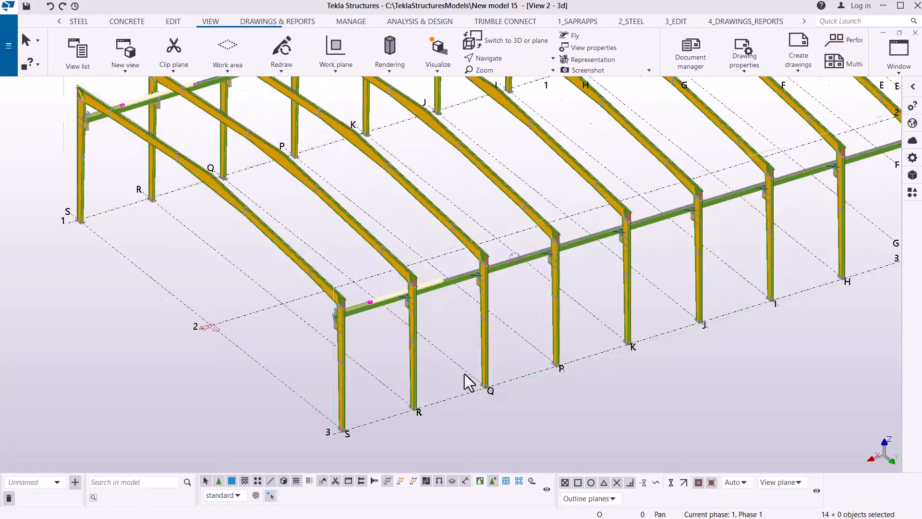
pyautogui.scroll(5, 406, 259)
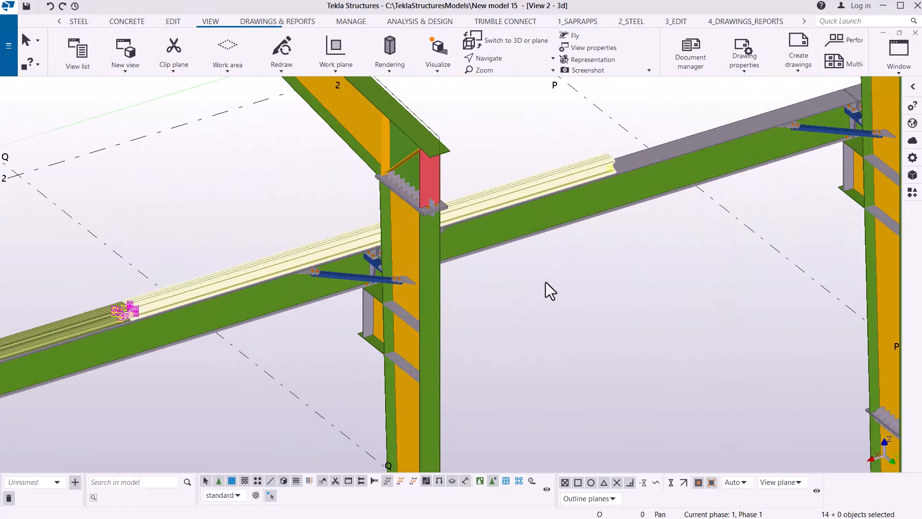
pyautogui.rightClick(562, 276)
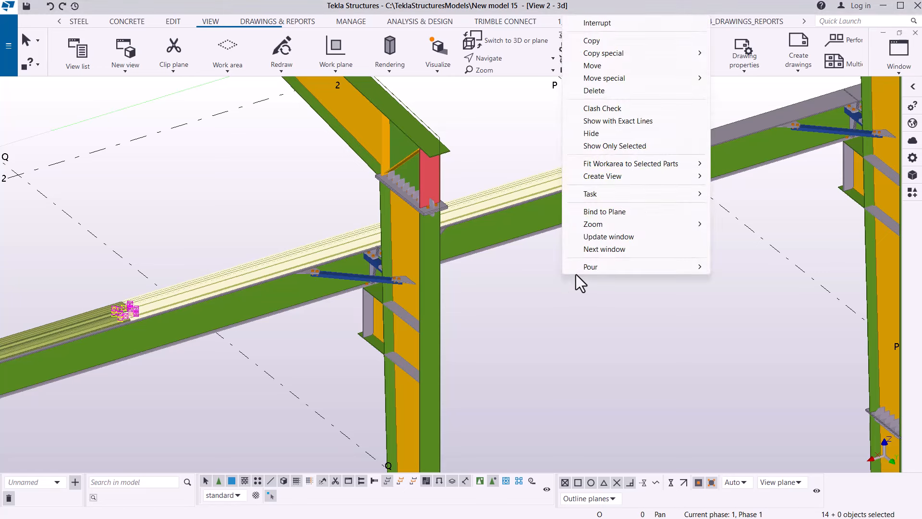
pyautogui.moveTo(609, 55)
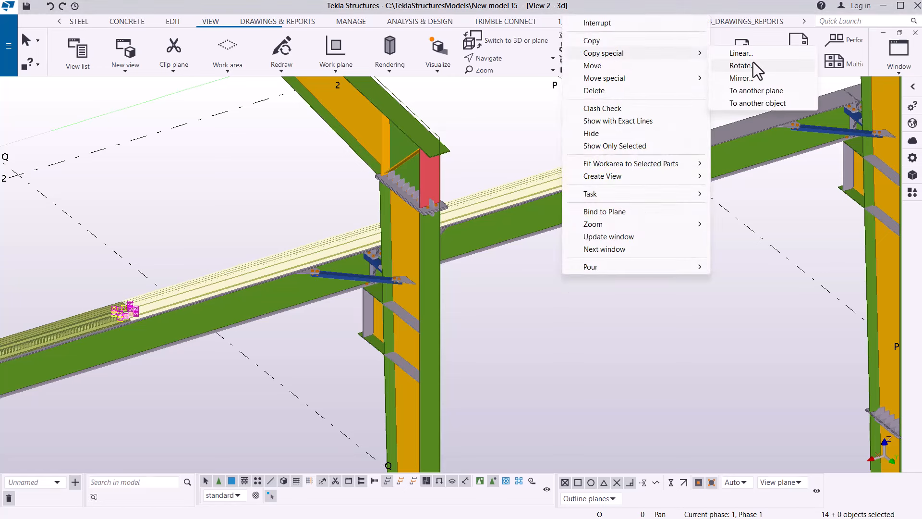
pyautogui.click(743, 54)
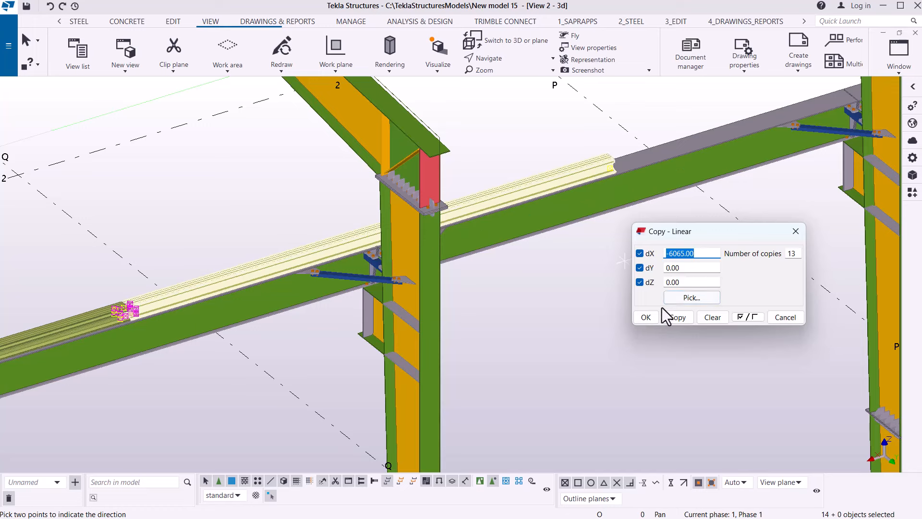
pyautogui.click(678, 317)
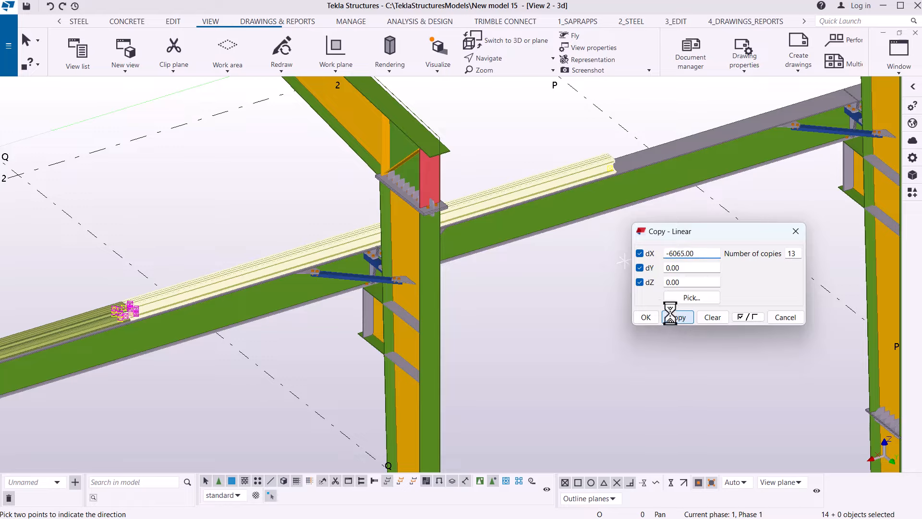
# Step: Inspect the copied crane rails and their fasteners along the beams up to grid line A, and end the linear copy command
pyautogui.scroll(-10, 172, 277)
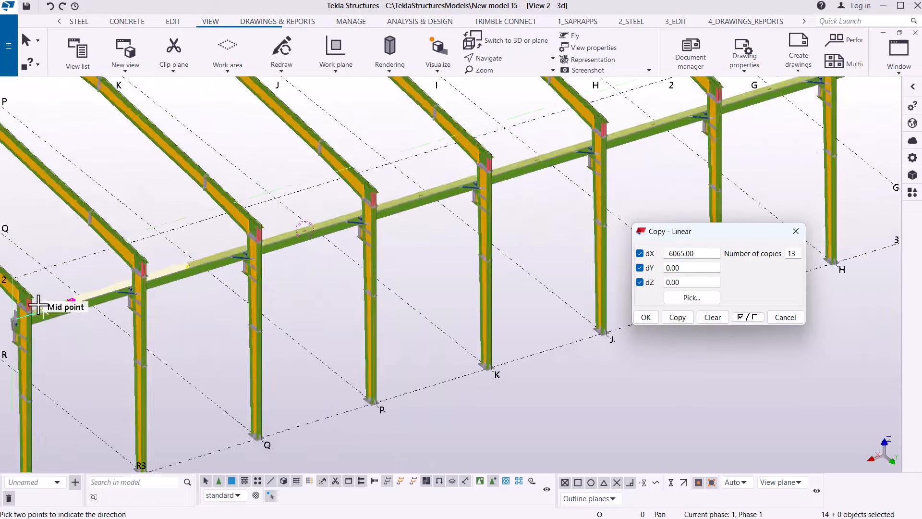
pyautogui.scroll(10, 572, 168)
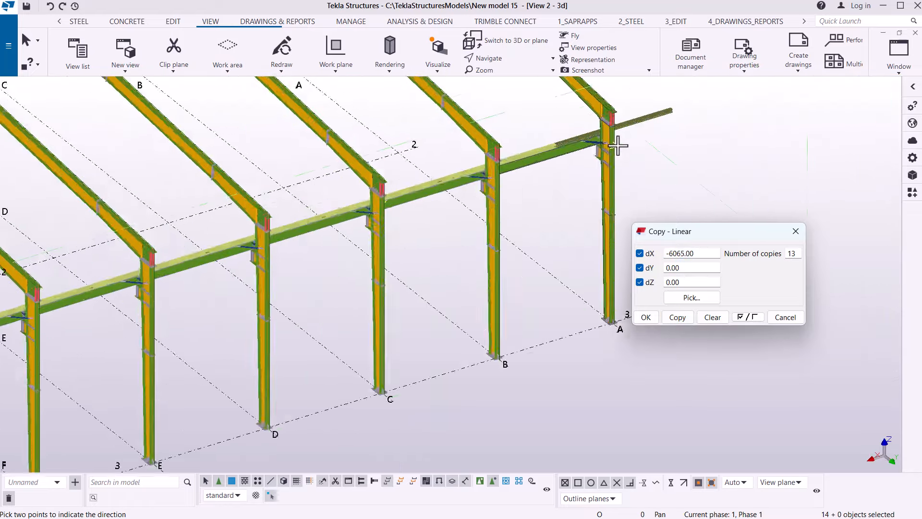
pyautogui.scroll(1, 569, 129)
pyautogui.scroll(8, 410, 165)
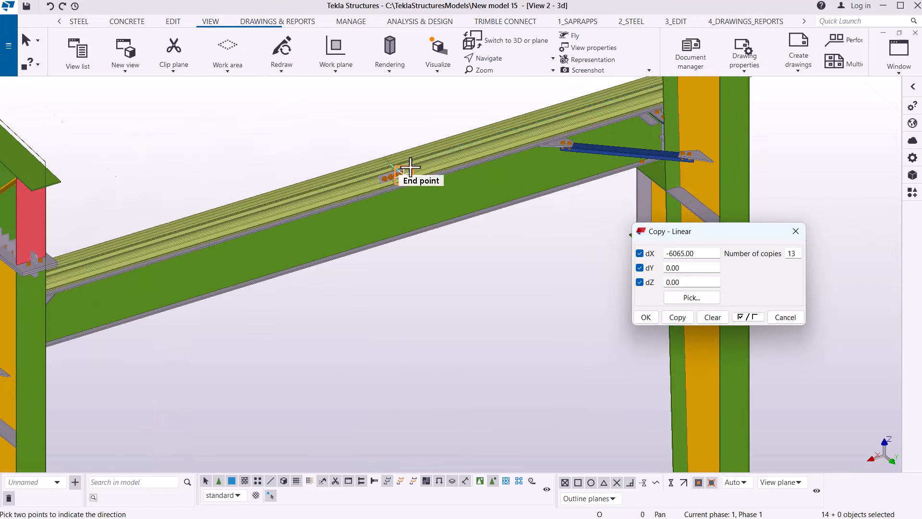
pyautogui.scroll(-4, 208, 260)
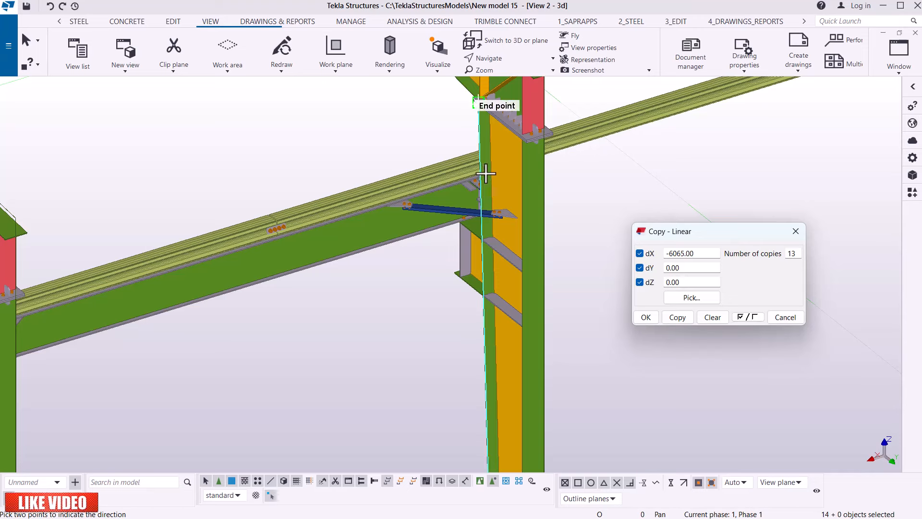
pyautogui.scroll(-5, 587, 159)
pyautogui.scroll(-2, 589, 161)
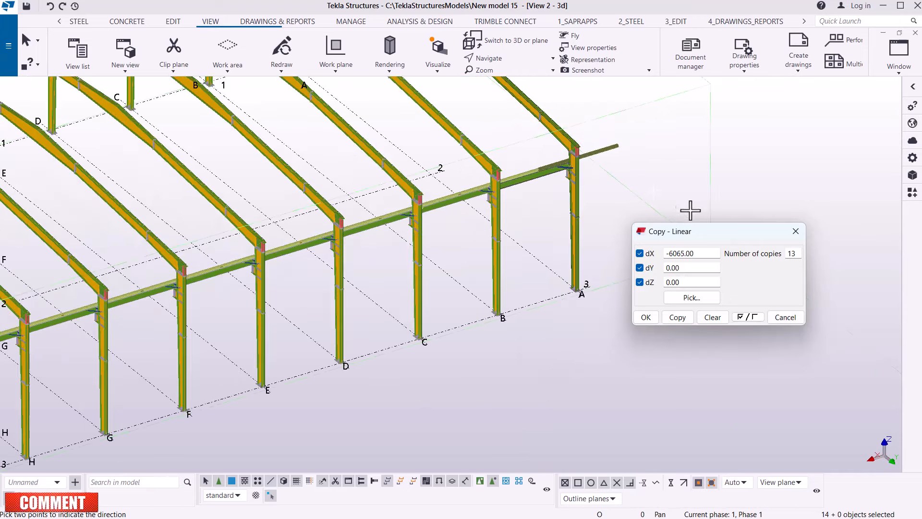
pyautogui.click(795, 231)
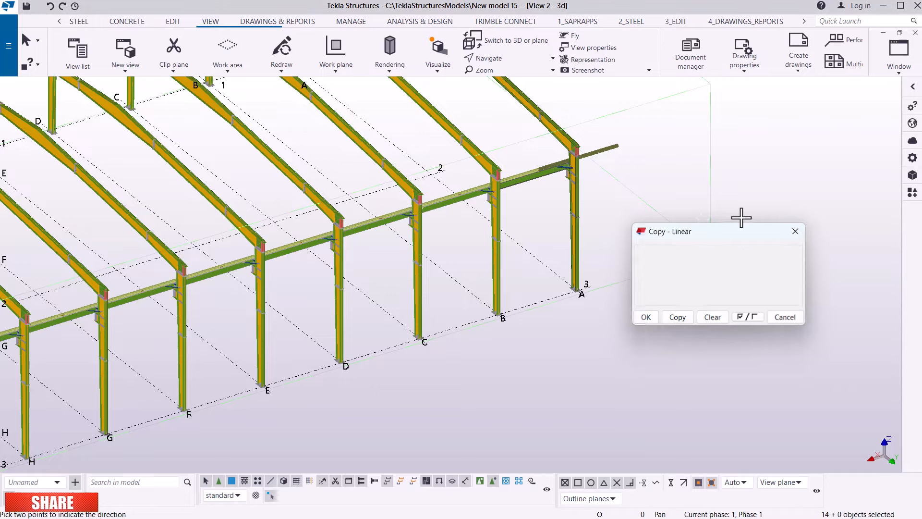
pyautogui.scroll(-1, 702, 199)
pyautogui.scroll(-3, 703, 199)
pyautogui.scroll(-2, 479, 220)
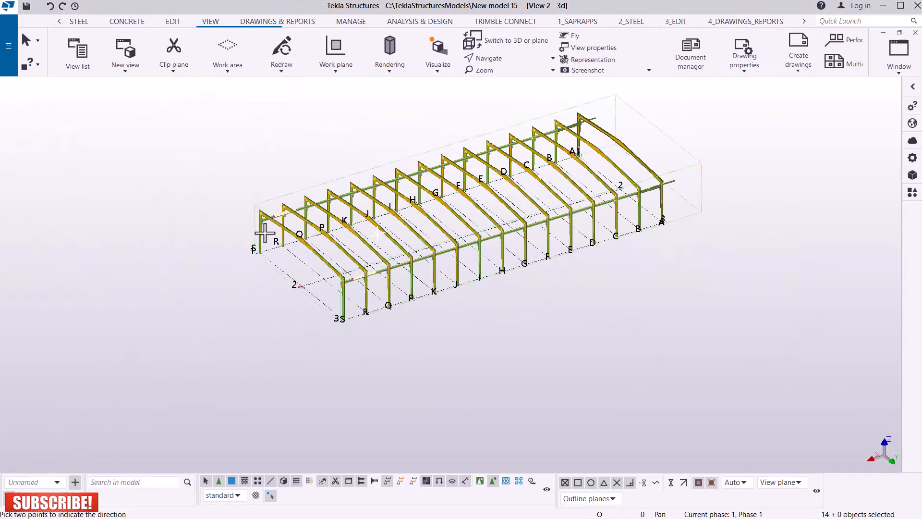
pyautogui.scroll(4, 272, 214)
pyautogui.scroll(8, 272, 214)
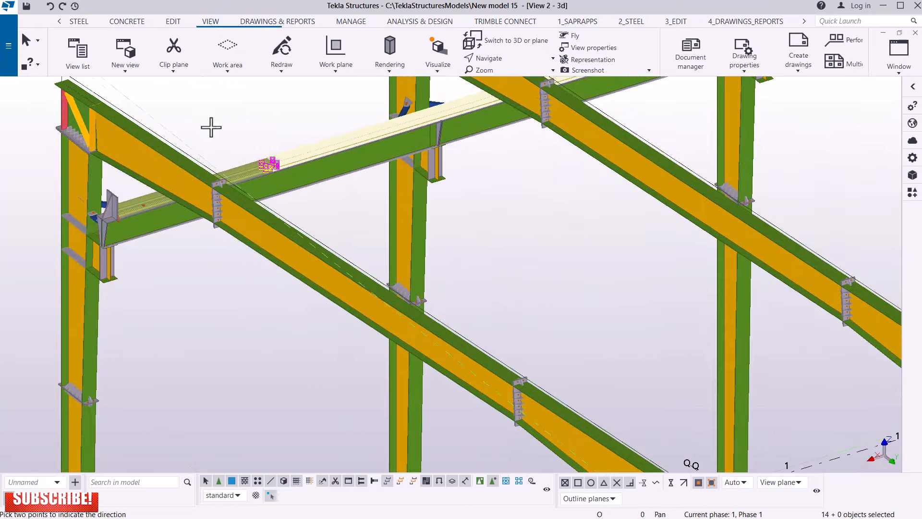
pyautogui.rightClick(254, 102)
pyautogui.click(277, 106)
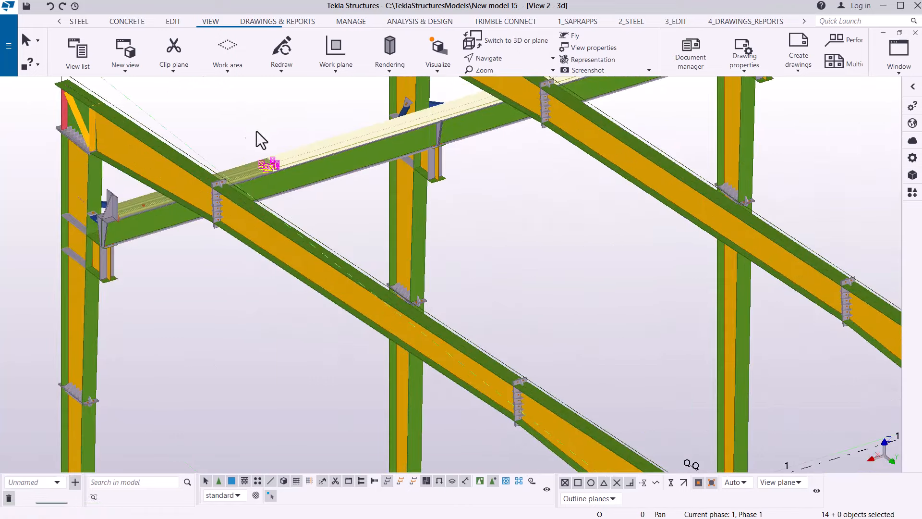
# Step: Select the first crane rail segment on the grid 1 side at frame S and display parts as shaded wireframe
pyautogui.scroll(6, 125, 214)
pyautogui.click(333, 327)
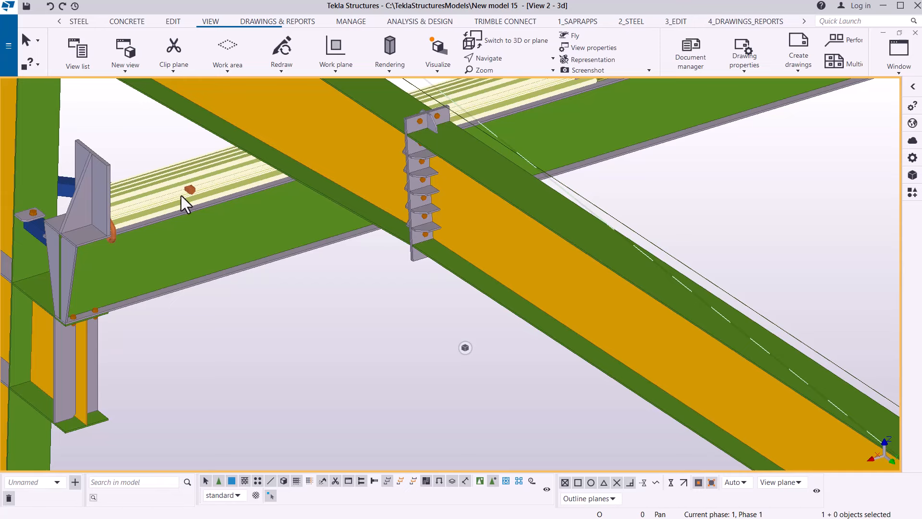
pyautogui.scroll(6, 186, 194)
pyautogui.scroll(-8, 198, 194)
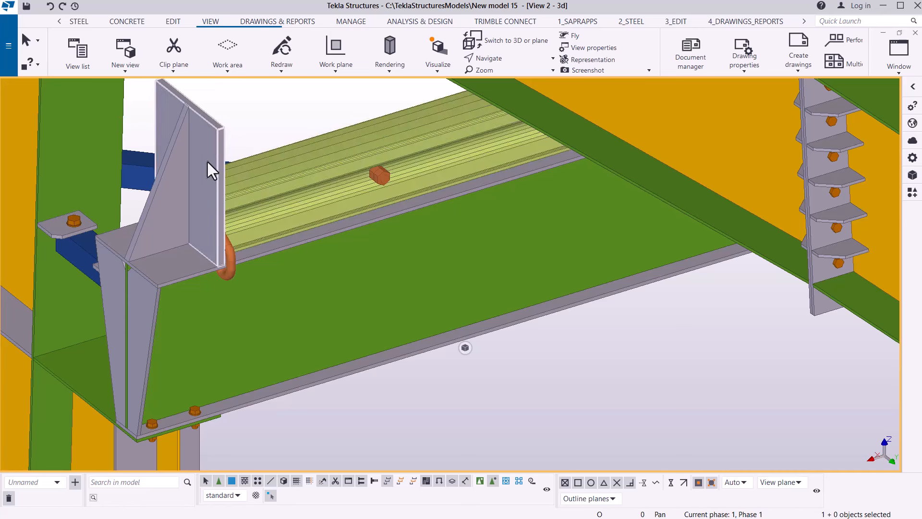
pyautogui.click(388, 70)
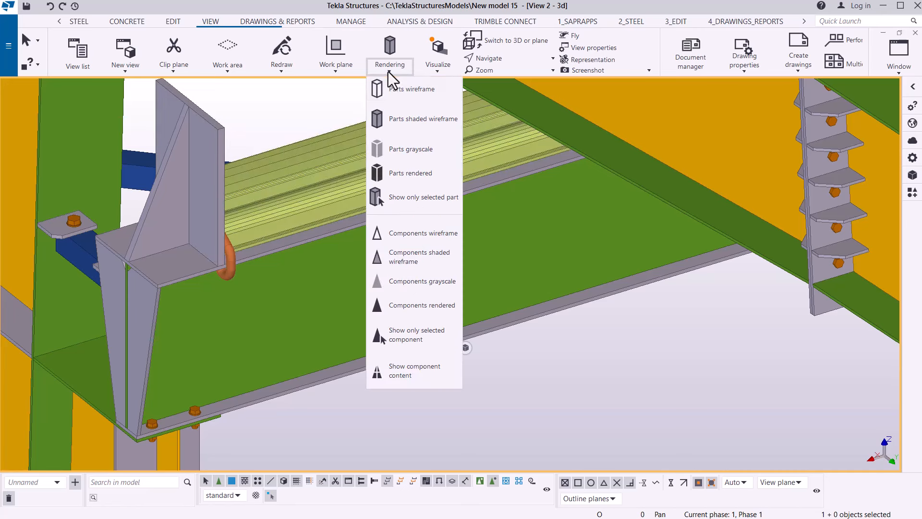
pyautogui.click(421, 120)
# Step: Add the two nuts and the bent hook bolt at the rail's outer end to the selection
pyautogui.scroll(5, 173, 208)
pyautogui.scroll(5, 166, 206)
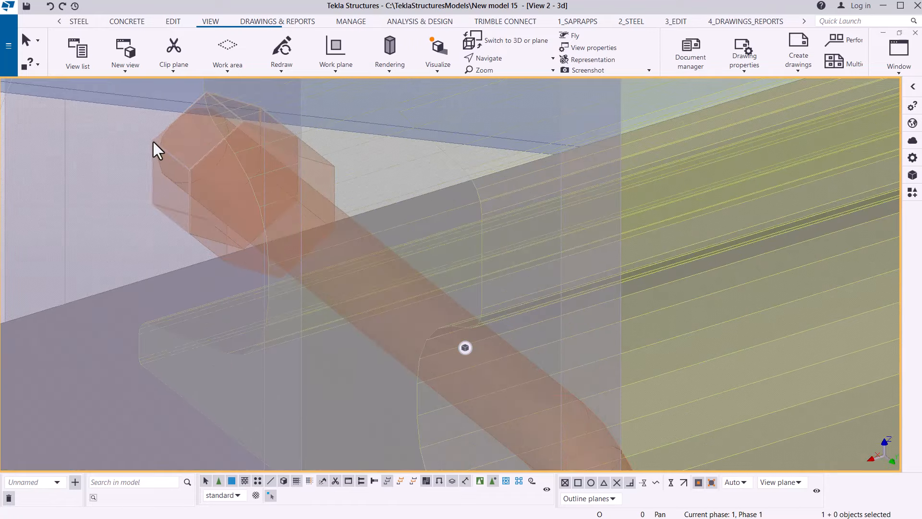
pyautogui.click(196, 173)
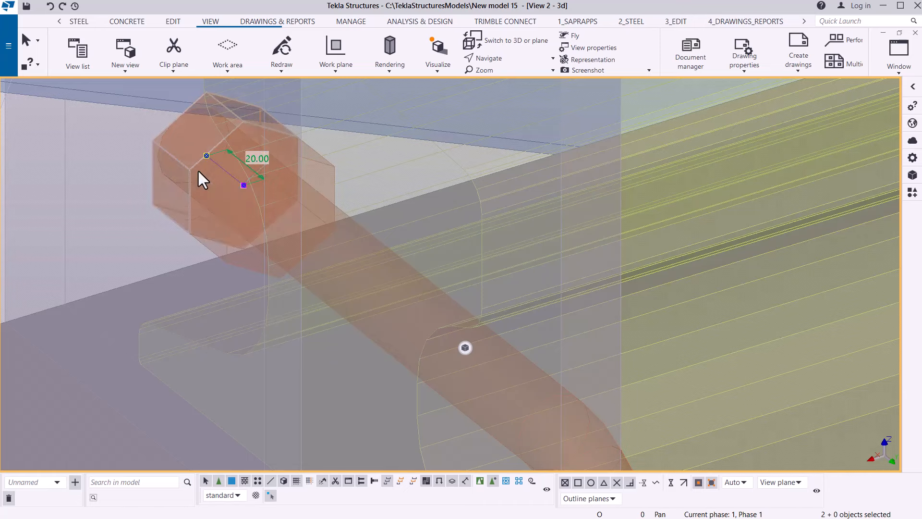
pyautogui.scroll(-6, 183, 150)
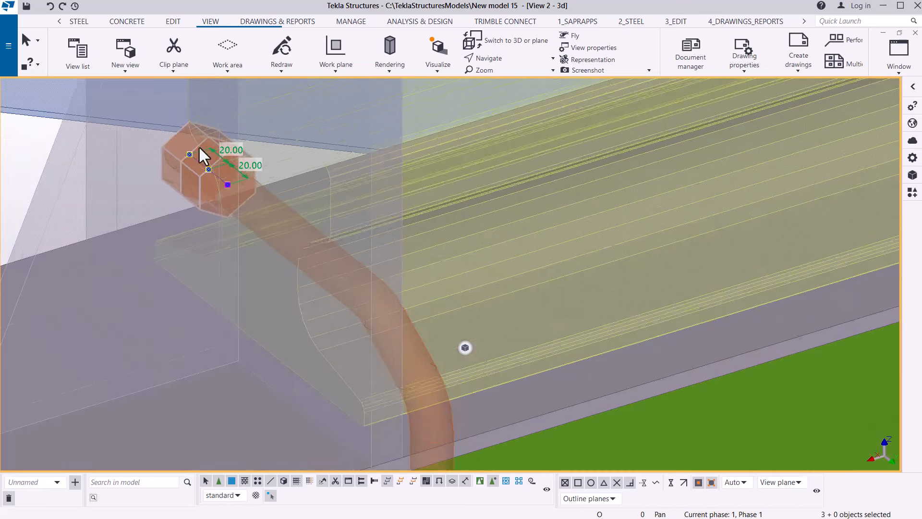
pyautogui.keyDown('shift'); pyautogui.click(399, 387); pyautogui.keyUp('shift')
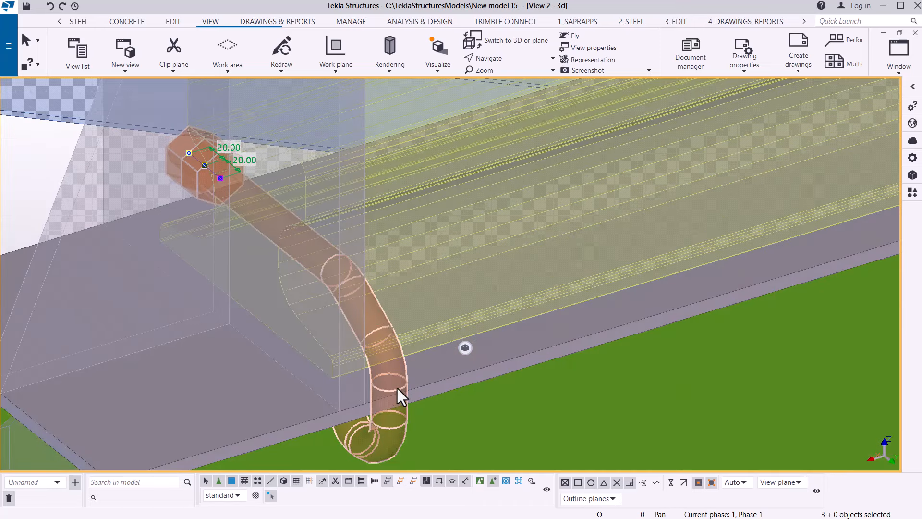
pyautogui.keyDown('shift'); pyautogui.click(396, 386); pyautogui.keyUp('shift')
# Step: Add the second hook bolt farther along the rail and its two nuts to the selection
pyautogui.scroll(-4, 139, 305)
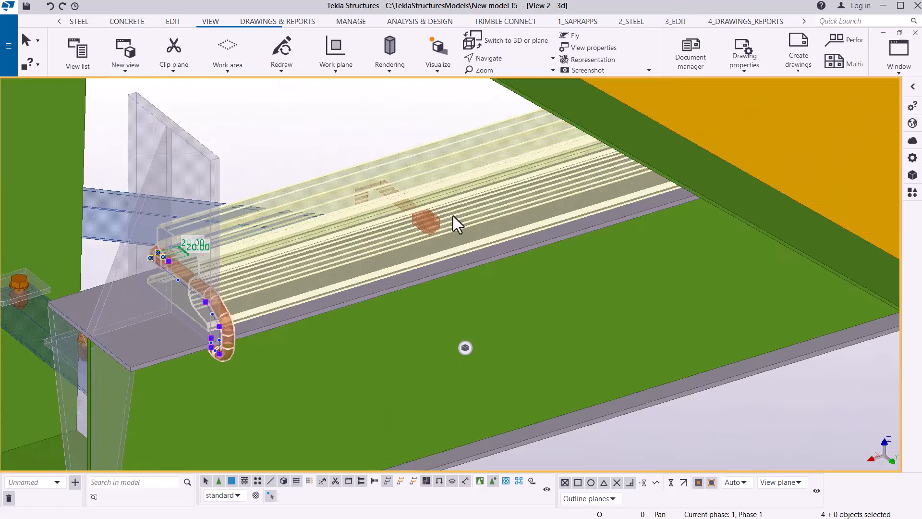
pyautogui.scroll(4, 442, 217)
pyautogui.scroll(2, 403, 235)
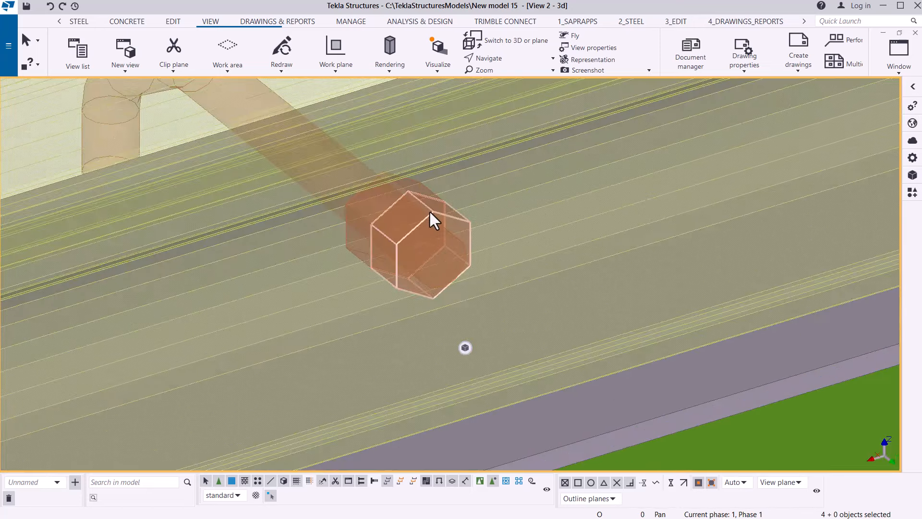
pyautogui.keyDown('shift'); pyautogui.click(429, 210); pyautogui.keyUp('shift')
pyautogui.keyDown('shift'); pyautogui.click(402, 185); pyautogui.keyUp('shift')
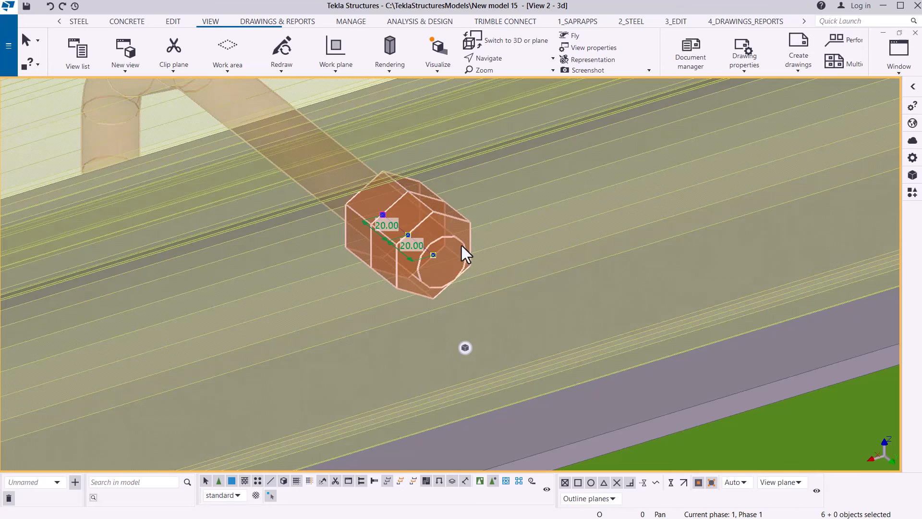
pyautogui.keyDown('shift'); pyautogui.click(461, 245); pyautogui.keyUp('shift')
# Step: Set the view's rotation point at the rail end on frame S, grid 3 side, orbit to face the rail's end, and interrupt the command
pyautogui.scroll(-2, 254, 164)
pyautogui.scroll(-6, 256, 163)
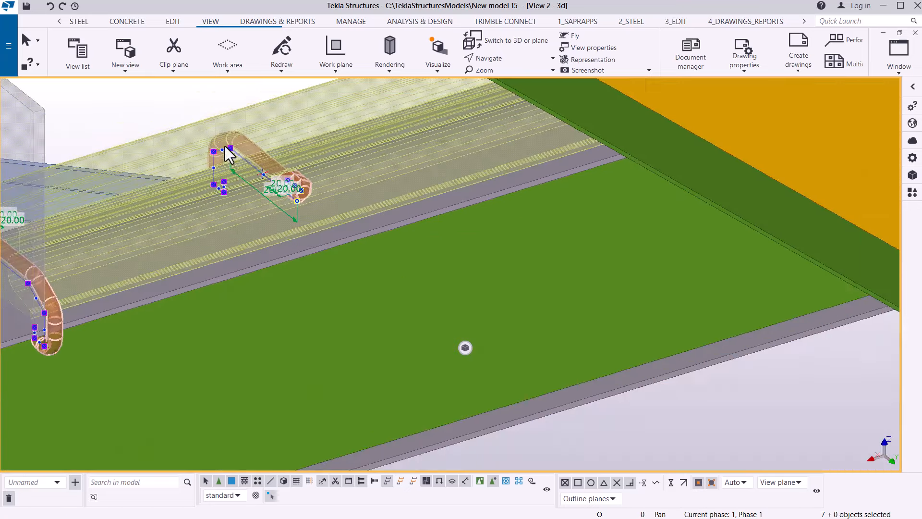
pyautogui.scroll(-8, 229, 141)
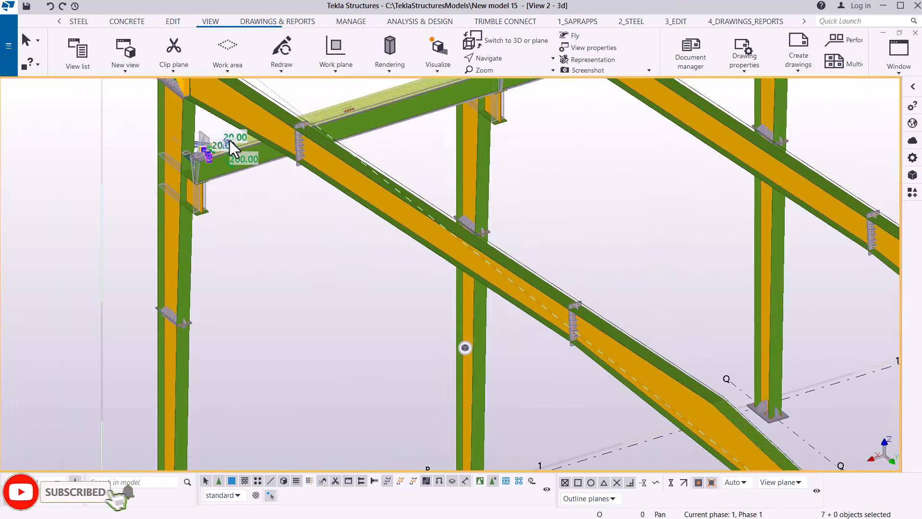
pyautogui.scroll(-2, 232, 140)
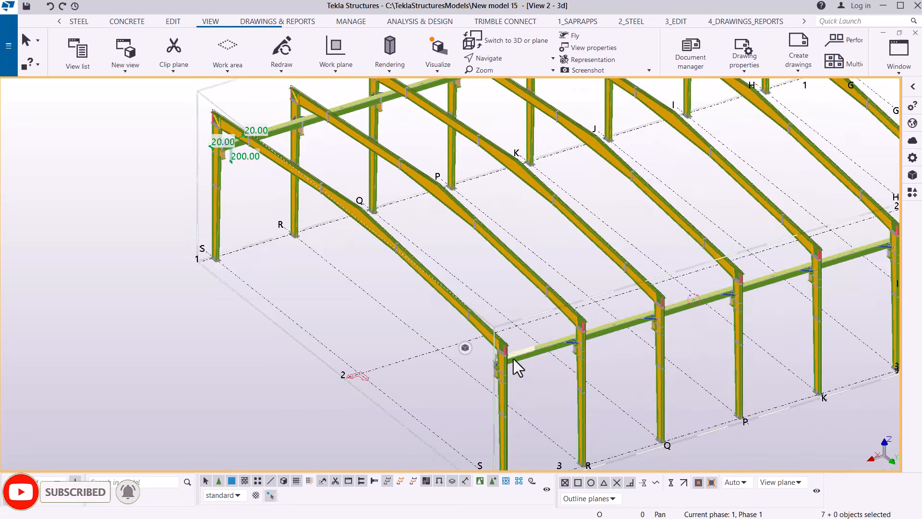
pyautogui.scroll(10, 511, 373)
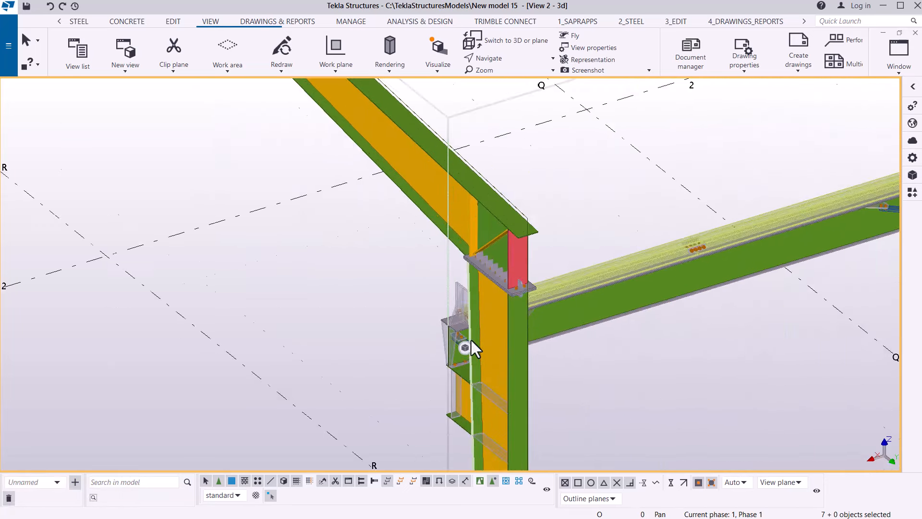
pyautogui.scroll(-3, 354, 318)
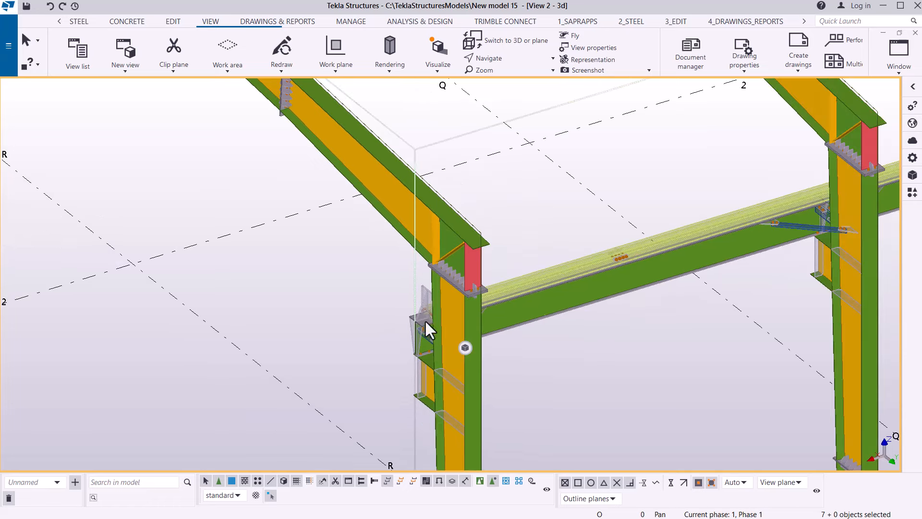
pyautogui.scroll(3, 437, 330)
pyautogui.scroll(2, 437, 329)
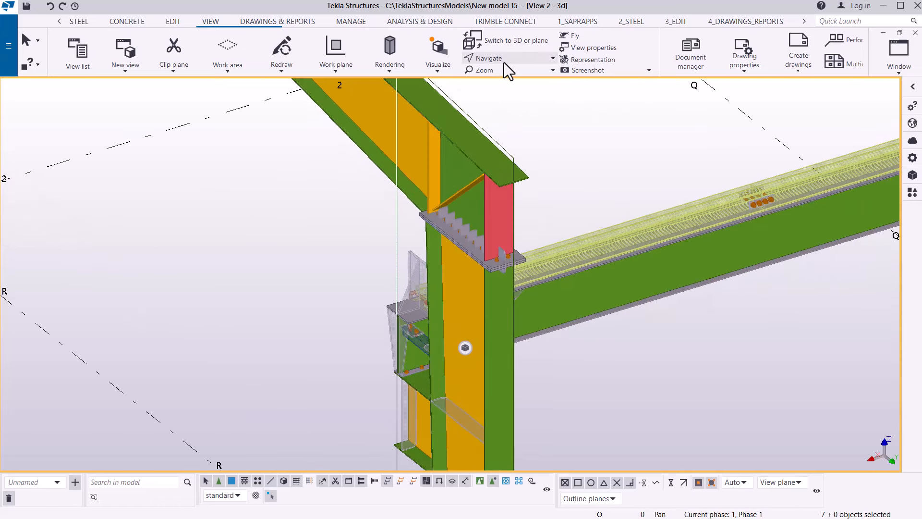
pyautogui.click(503, 63)
pyautogui.click(499, 99)
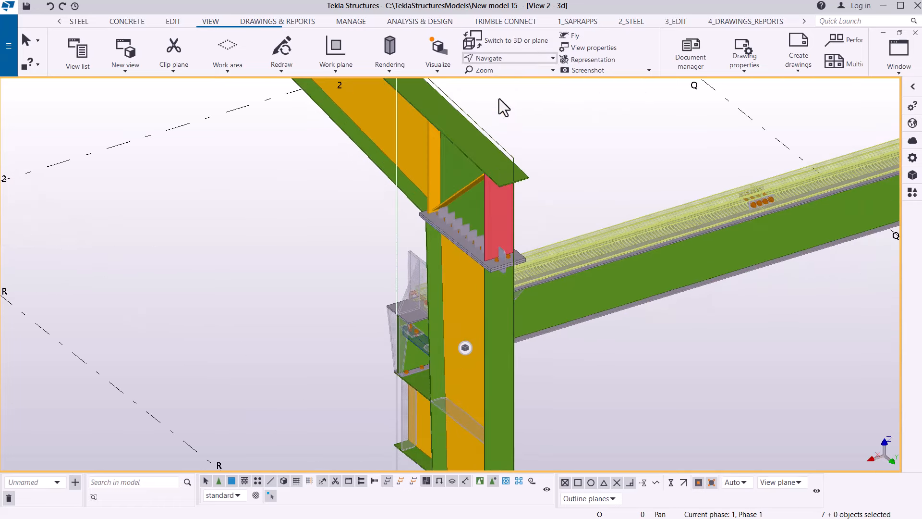
pyautogui.click(423, 307)
pyautogui.moveTo(428, 307); pyautogui.dragTo(613, 305)
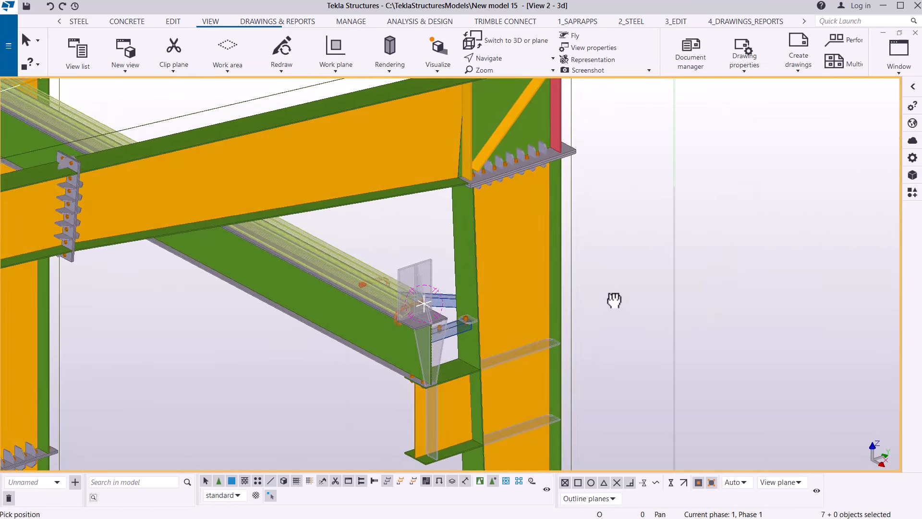
pyautogui.rightClick(612, 184)
pyautogui.click(639, 190)
# Step: Add the two nuts and hook bolt farther along the grid 3 side rail to the selection
pyautogui.scroll(2, 400, 329)
pyautogui.scroll(2, 366, 226)
pyautogui.scroll(2, 321, 255)
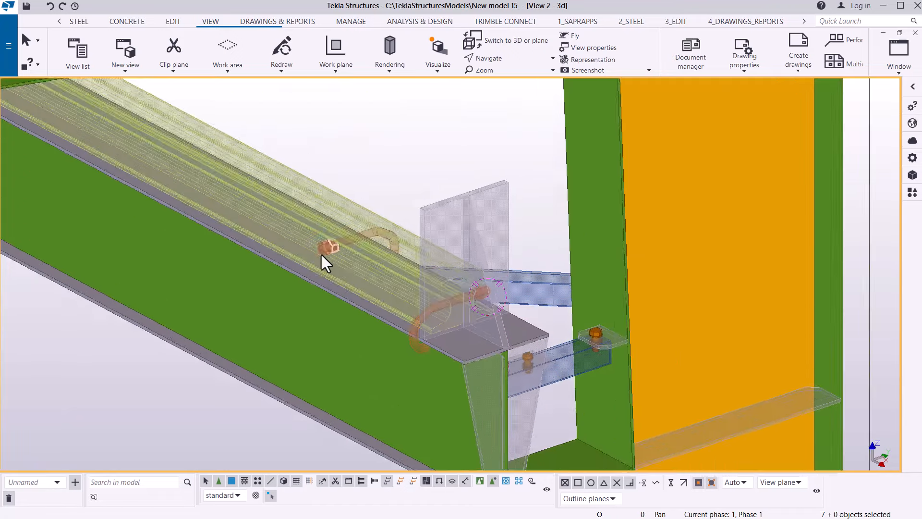
pyautogui.scroll(2, 319, 255)
pyautogui.scroll(2, 368, 240)
pyautogui.scroll(-2, 282, 269)
pyautogui.scroll(5, 281, 267)
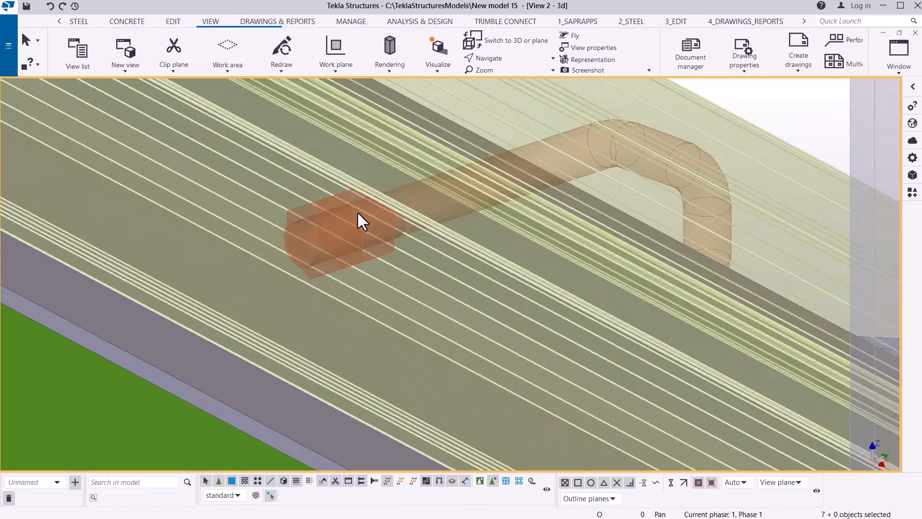
pyautogui.click(347, 217)
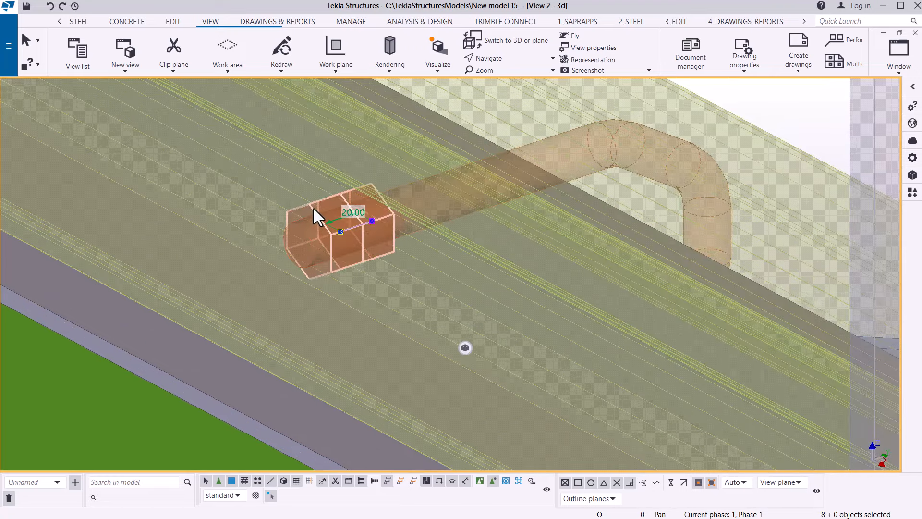
pyautogui.keyDown('ctrl'); pyautogui.click(297, 225); pyautogui.keyUp('ctrl')
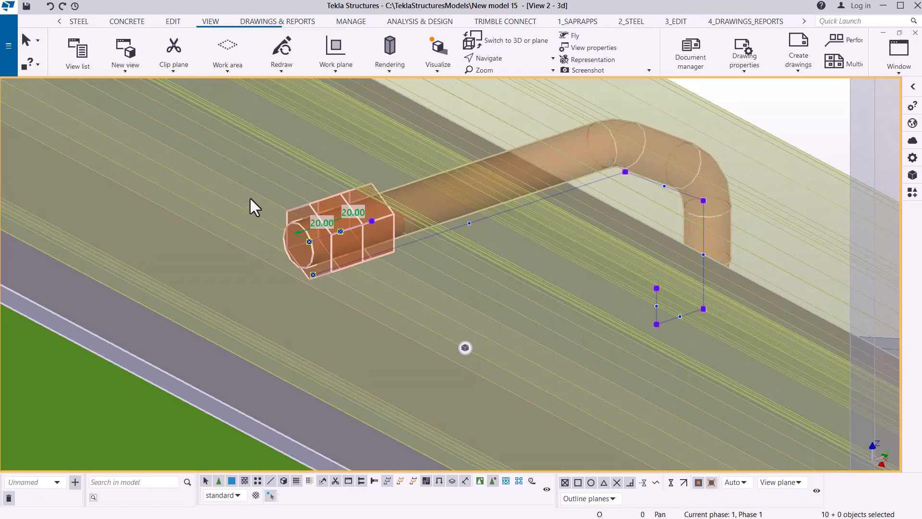
pyautogui.scroll(-5, 254, 202)
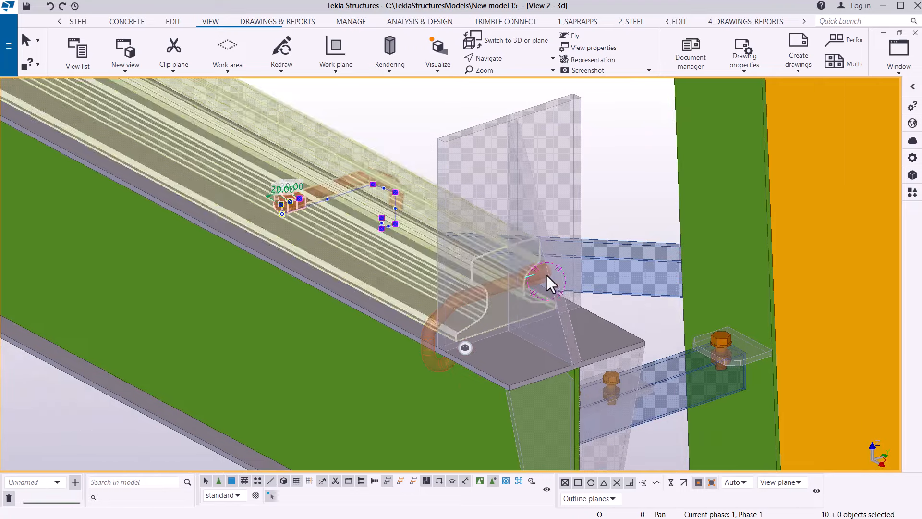
# Step: Add the two nuts and the bent hook bolt at the outer end of the grid 3 side rail to the selection
pyautogui.scroll(5, 548, 281)
pyautogui.scroll(4, 542, 273)
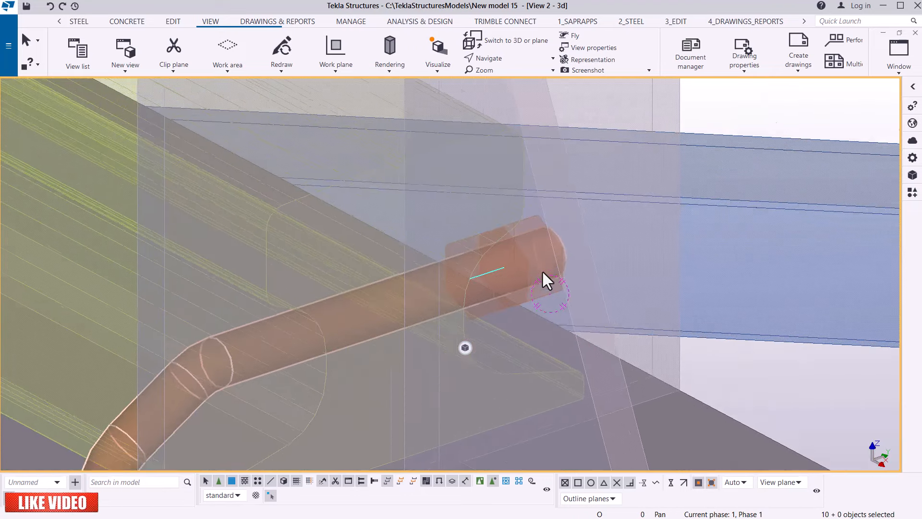
pyautogui.click(527, 214)
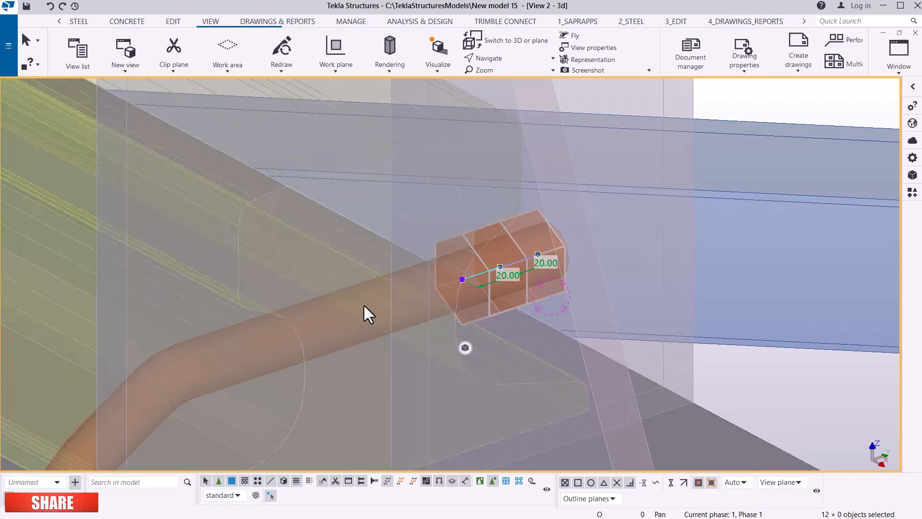
pyautogui.scroll(-5, 387, 239)
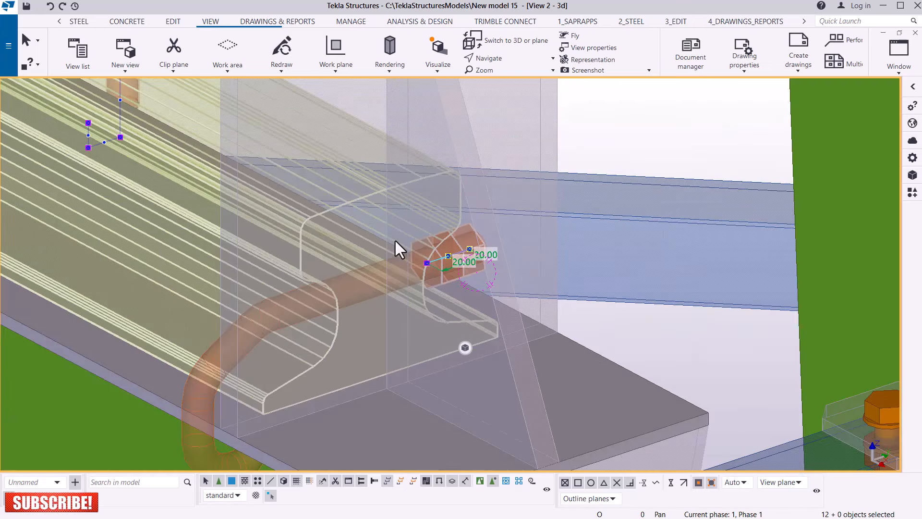
pyautogui.keyDown('ctrl'); pyautogui.click(231, 379); pyautogui.keyUp('ctrl')
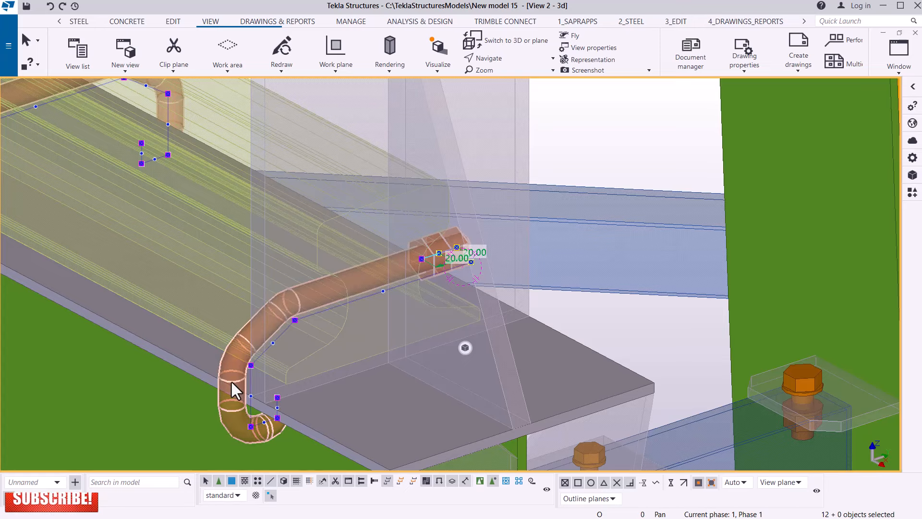
pyautogui.scroll(-5, 494, 213)
pyautogui.scroll(-6, 497, 225)
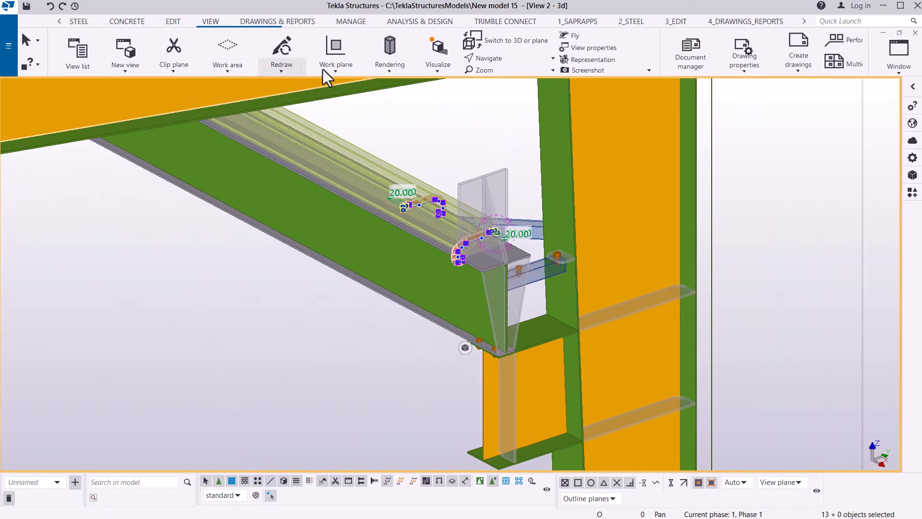
# Step: Display the parts as rendered and check the selected fasteners at both rail ends on frame S
pyautogui.click(391, 73)
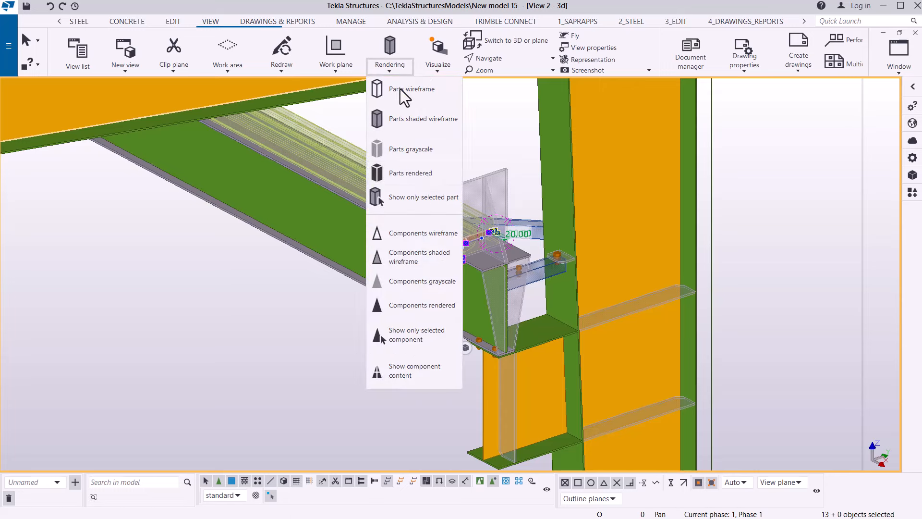
pyautogui.click(417, 178)
pyautogui.scroll(-3, 508, 177)
pyautogui.scroll(-8, 508, 177)
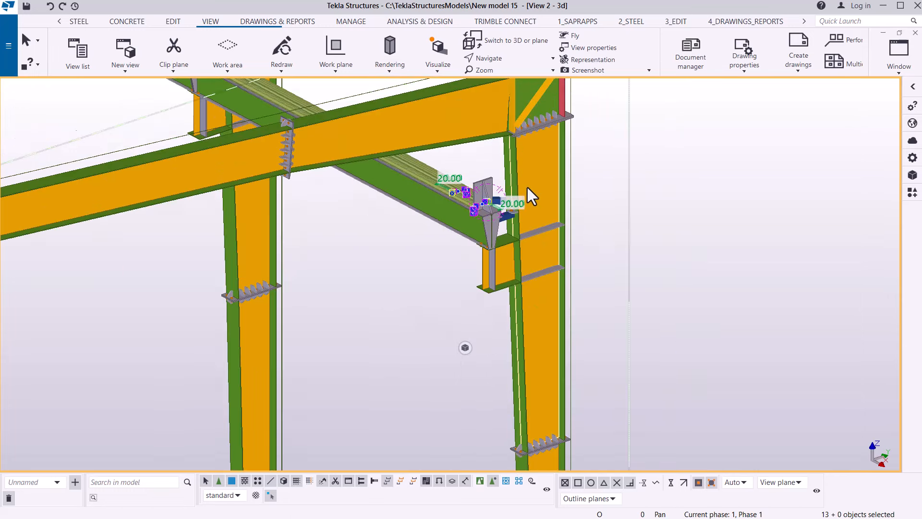
pyautogui.scroll(-5, 554, 193)
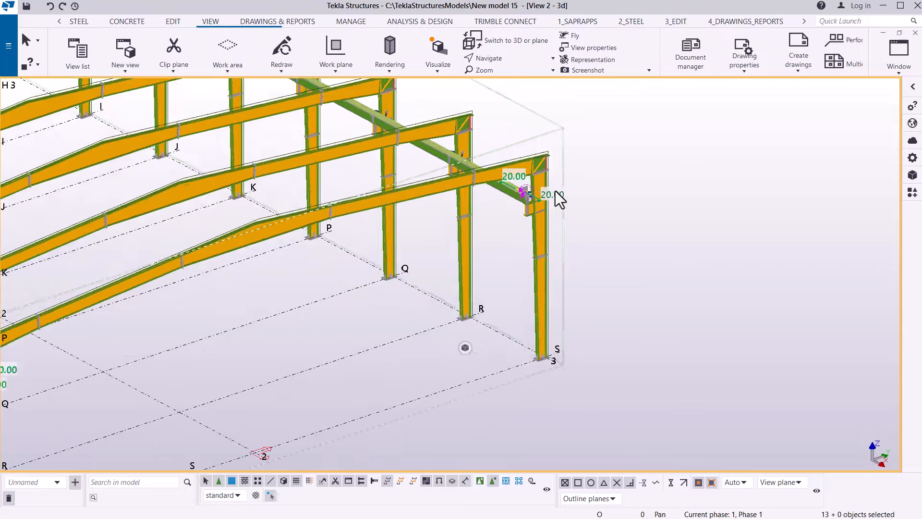
pyautogui.scroll(-5, 606, 249)
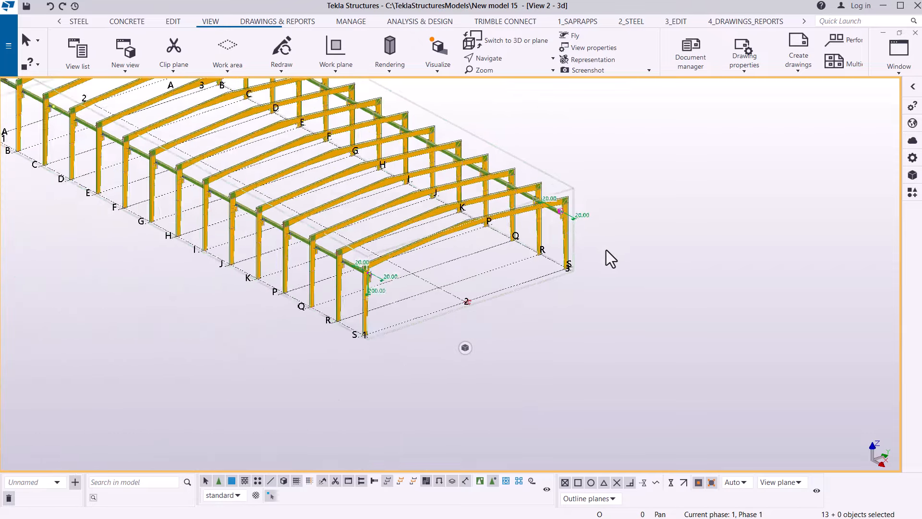
# Step: Copy the selected parts linearly along both rails with dX -500 and 20 copies
pyautogui.scroll(3, 154, 114)
pyautogui.scroll(10, 153, 115)
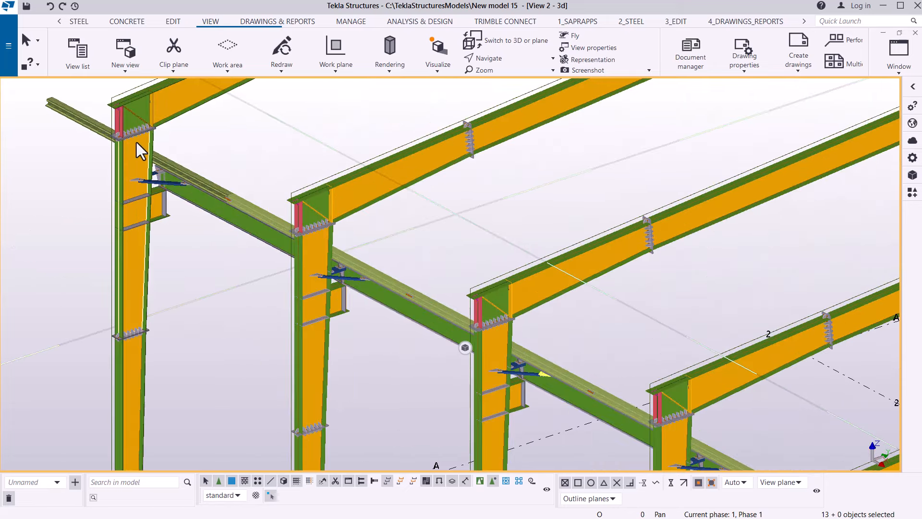
pyautogui.scroll(4, 138, 144)
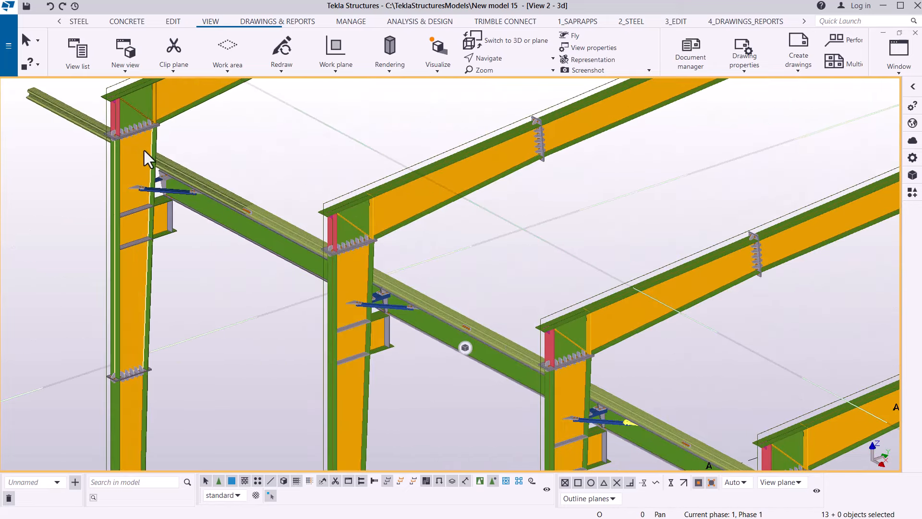
pyautogui.scroll(5, 146, 151)
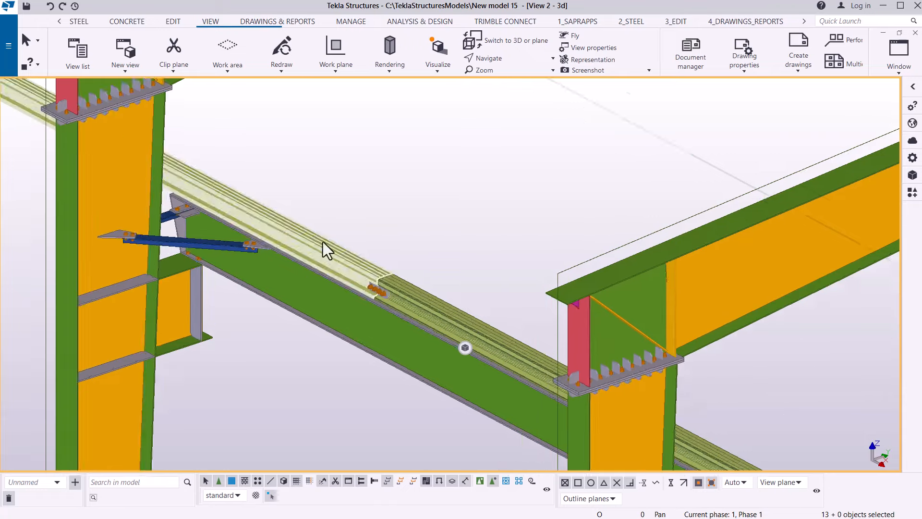
pyautogui.scroll(3, 407, 288)
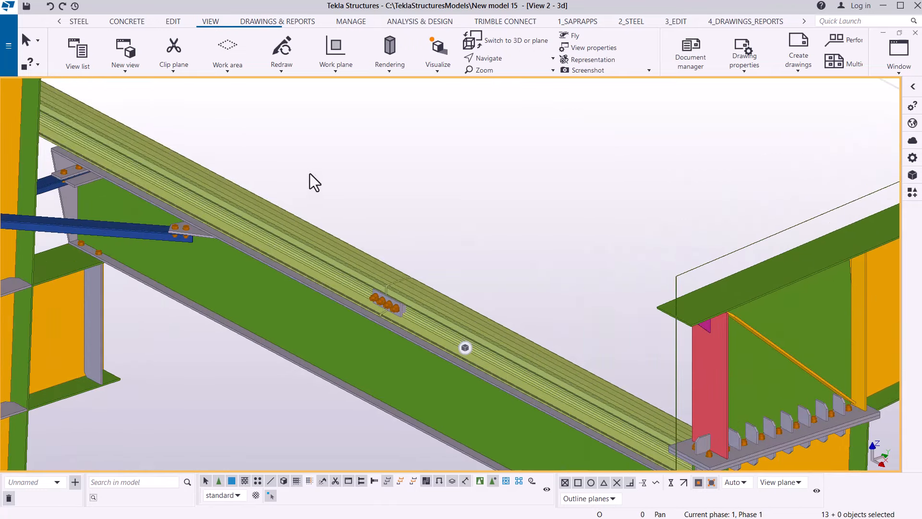
pyautogui.rightClick(309, 137)
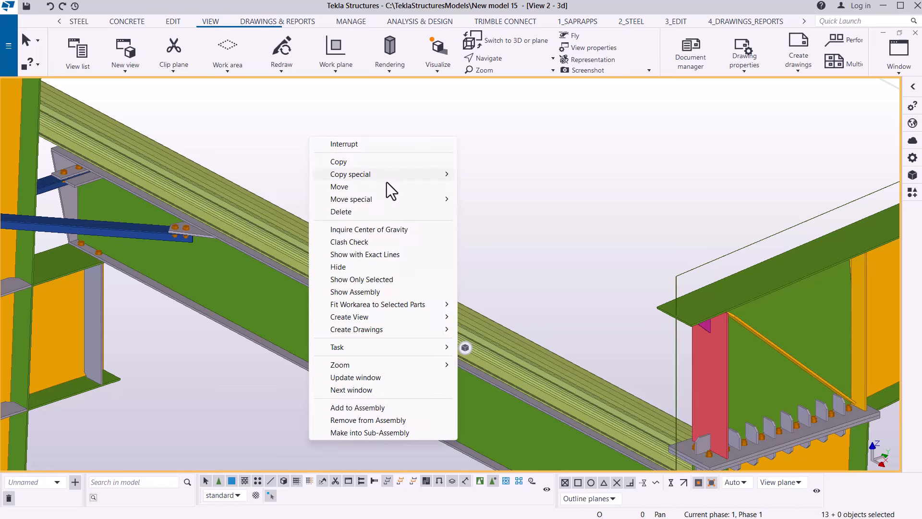
pyautogui.moveTo(375, 177)
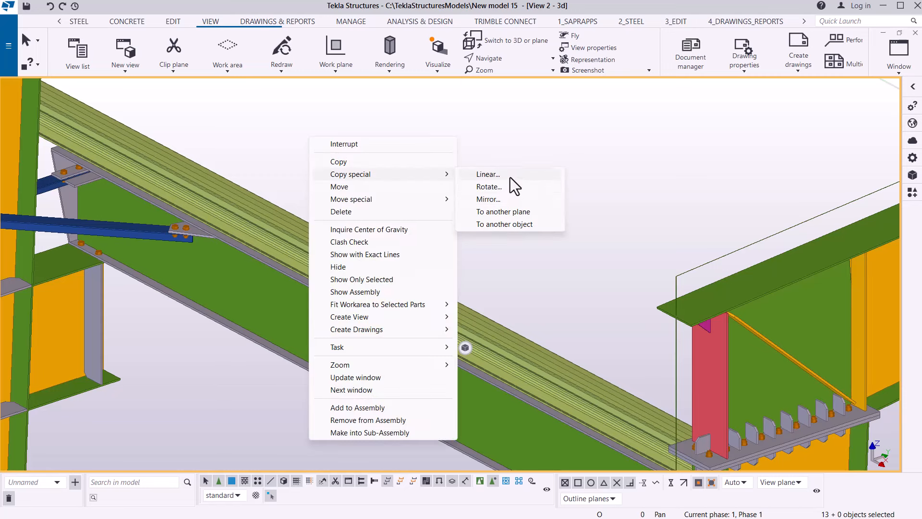
pyautogui.click(488, 175)
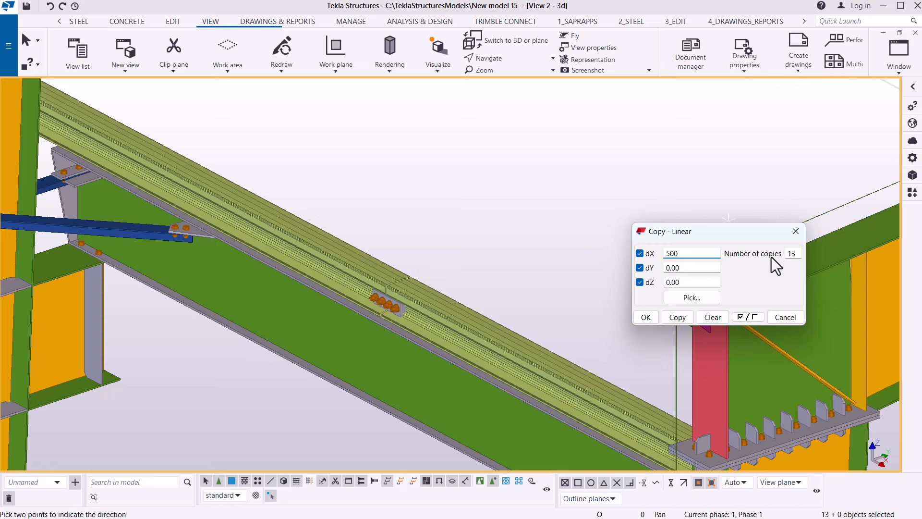
pyautogui.doubleClick(790, 254)
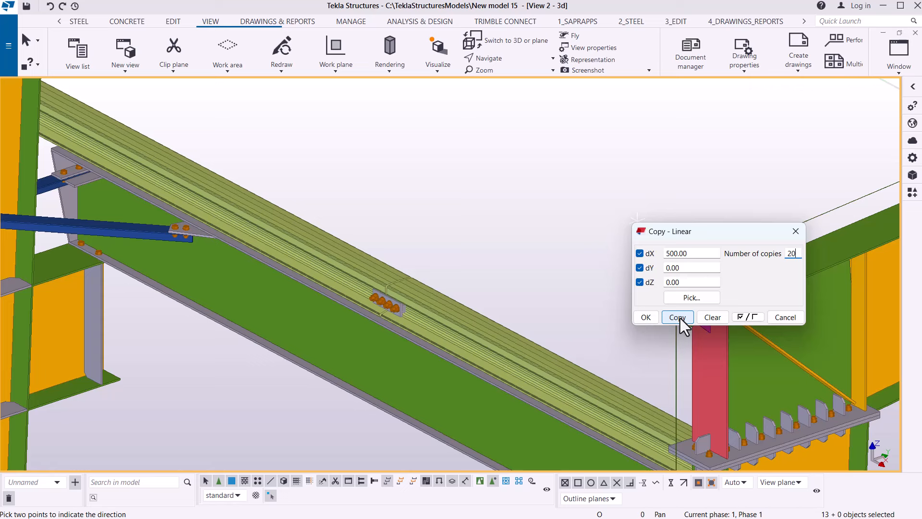
pyautogui.click(666, 253)
# Step: Examine how far the copied hook bolts and nuts extend along the grid 1 side rail from frame S
pyautogui.scroll(-10, 171, 179)
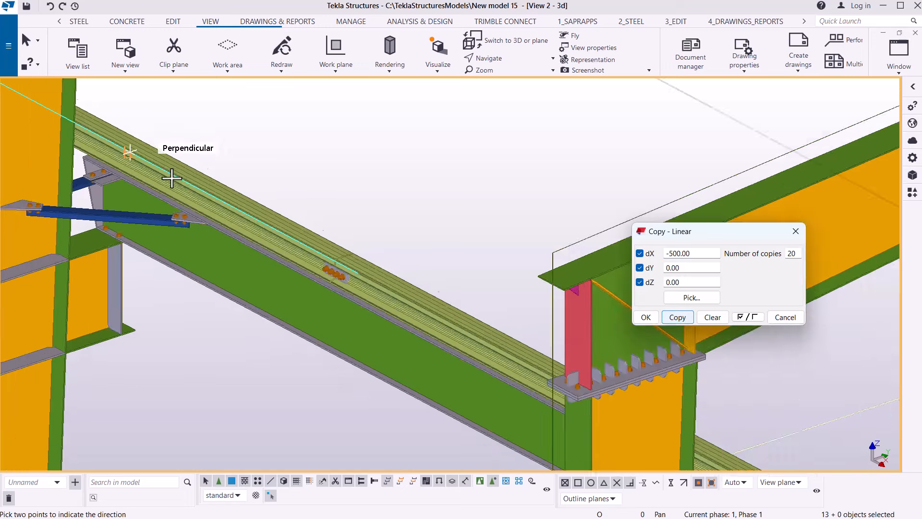
pyautogui.scroll(-10, 171, 156)
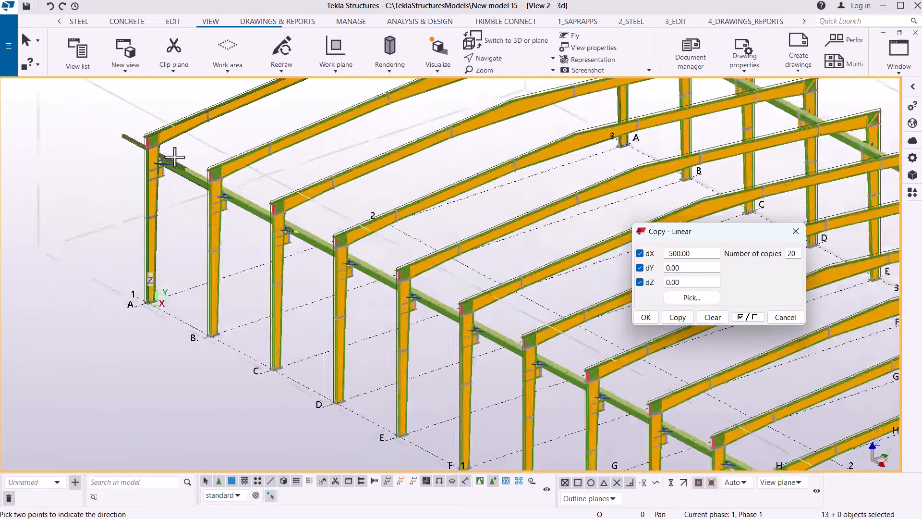
pyautogui.scroll(10, 456, 337)
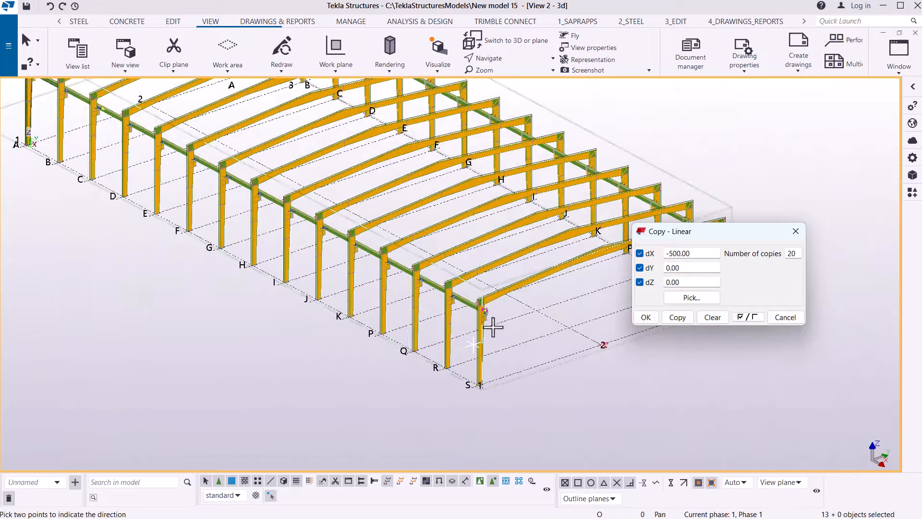
pyautogui.scroll(-6, 552, 344)
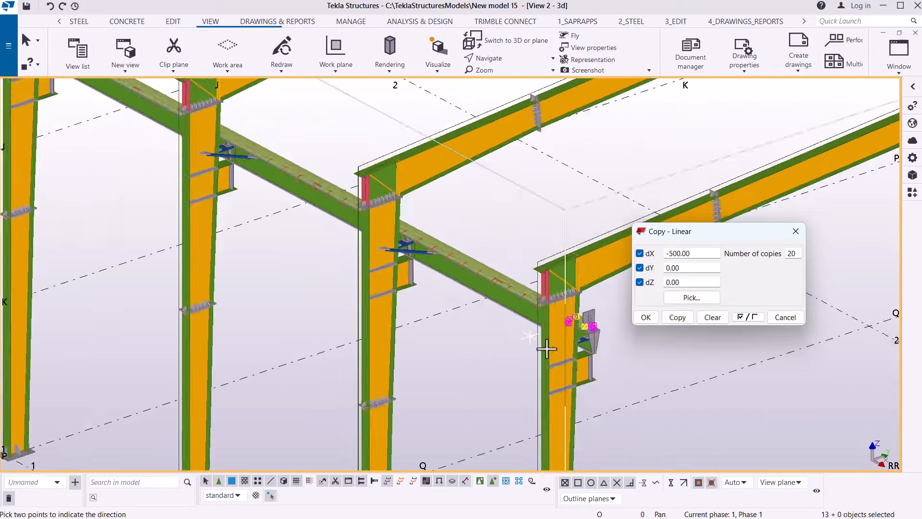
pyautogui.scroll(6, 446, 272)
pyautogui.scroll(-5, 505, 312)
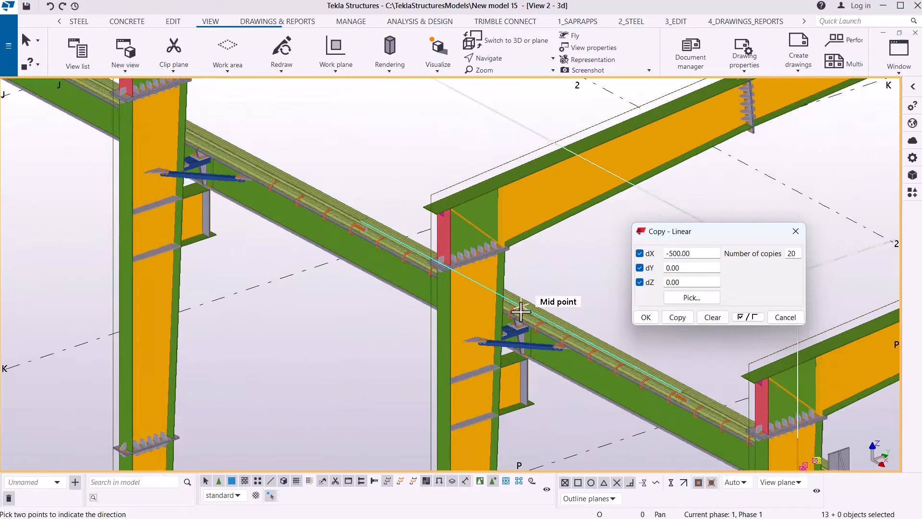
# Step: Check the copied hook bolts against the rail splice plates and undo the linear copy at dX -500
pyautogui.scroll(5, 293, 199)
pyautogui.scroll(3, 290, 197)
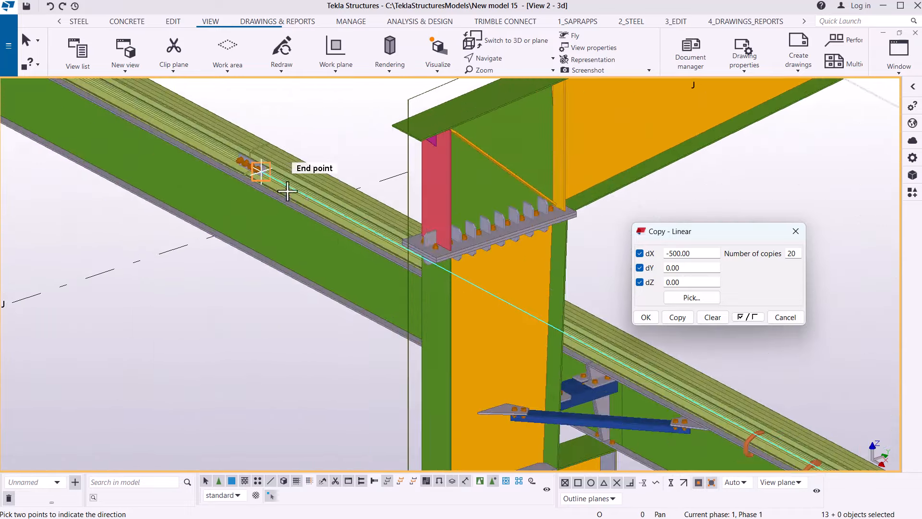
pyautogui.scroll(-5, 223, 185)
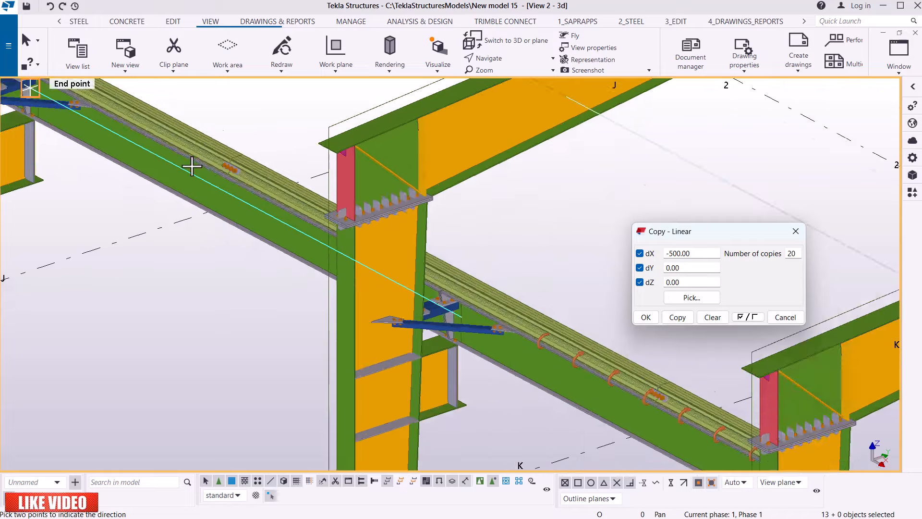
pyautogui.scroll(8, 480, 303)
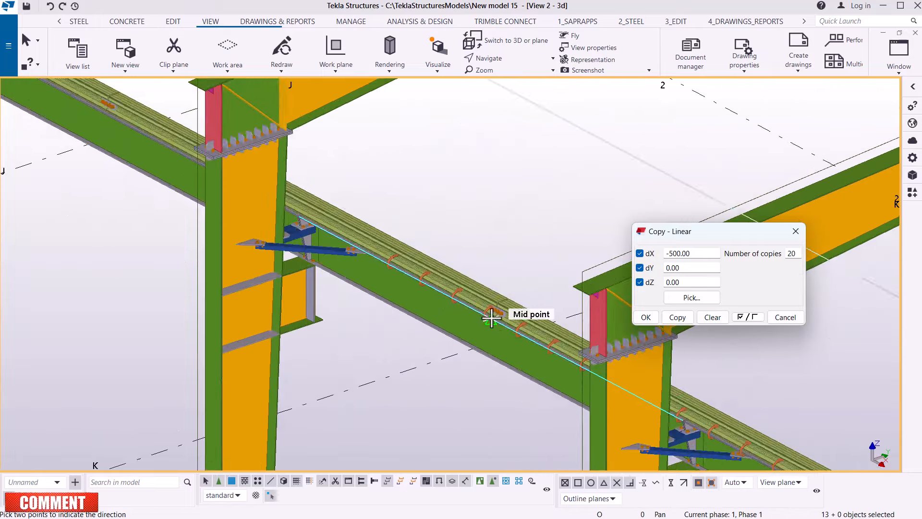
pyautogui.scroll(4, 452, 286)
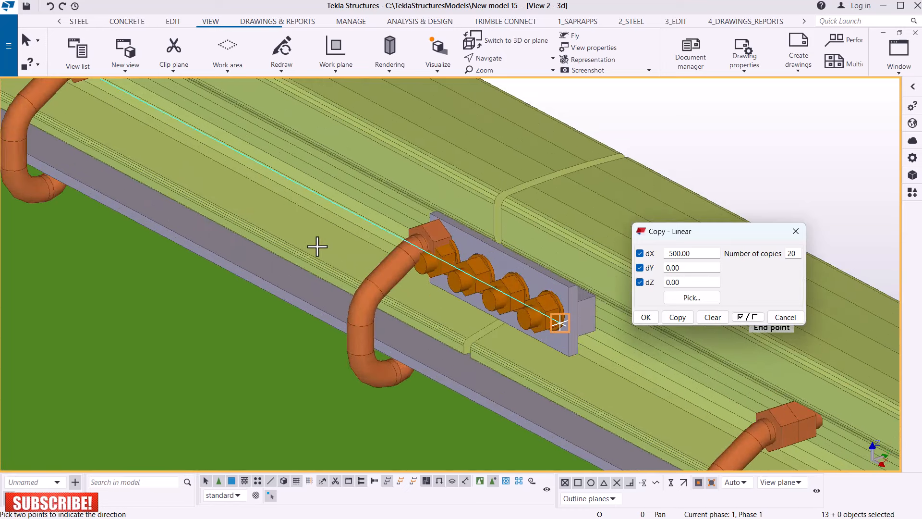
pyautogui.click(50, 6)
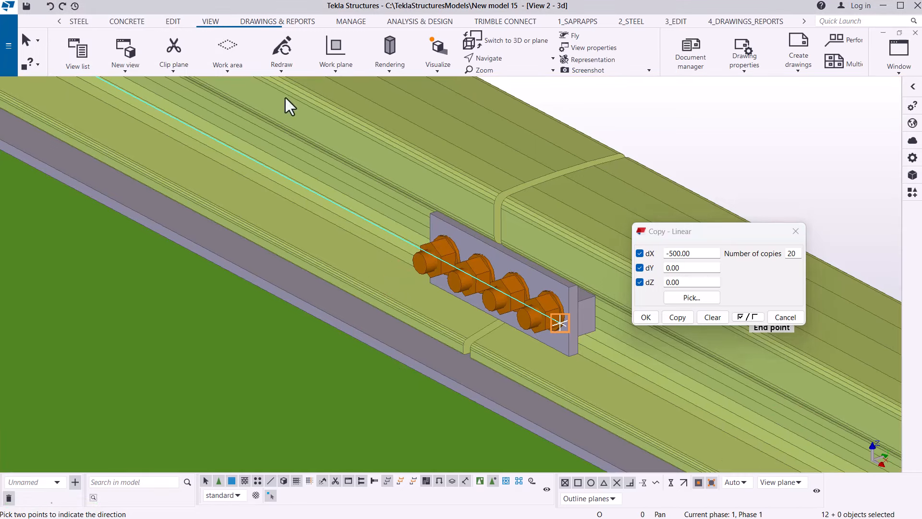
# Step: Copy the selected hook bolts and nuts linearly along both rails with dX -700 and 100 copies
pyautogui.click(678, 253)
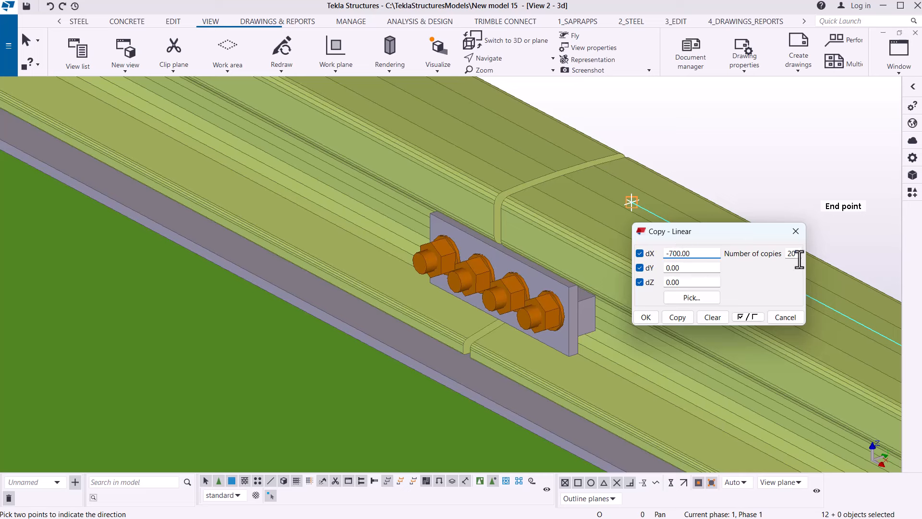
pyautogui.moveTo(796, 254); pyautogui.dragTo(786, 254)
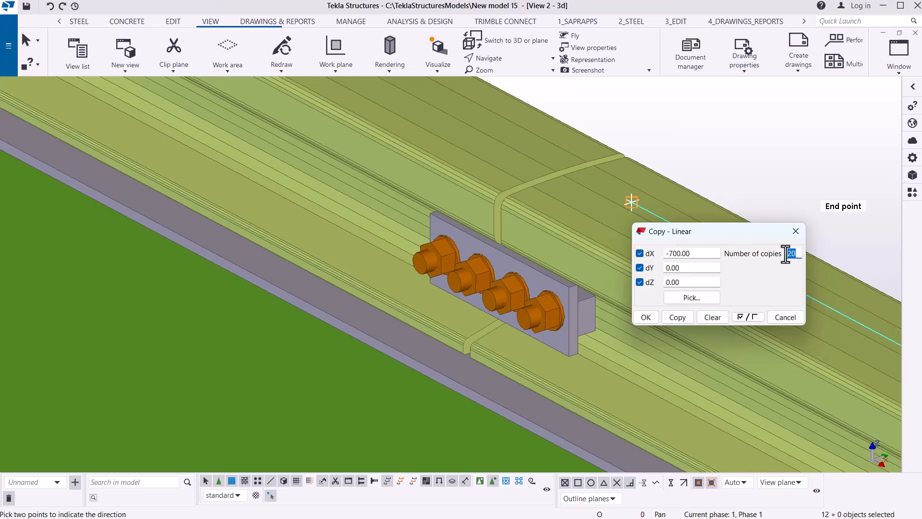
pyautogui.write('100')
pyautogui.scroll(-5, 586, 288)
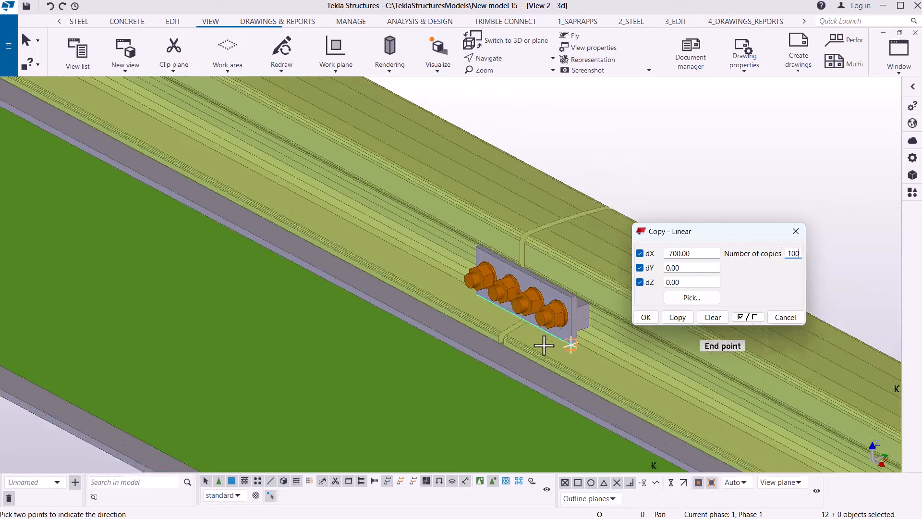
pyautogui.scroll(-10, 586, 366)
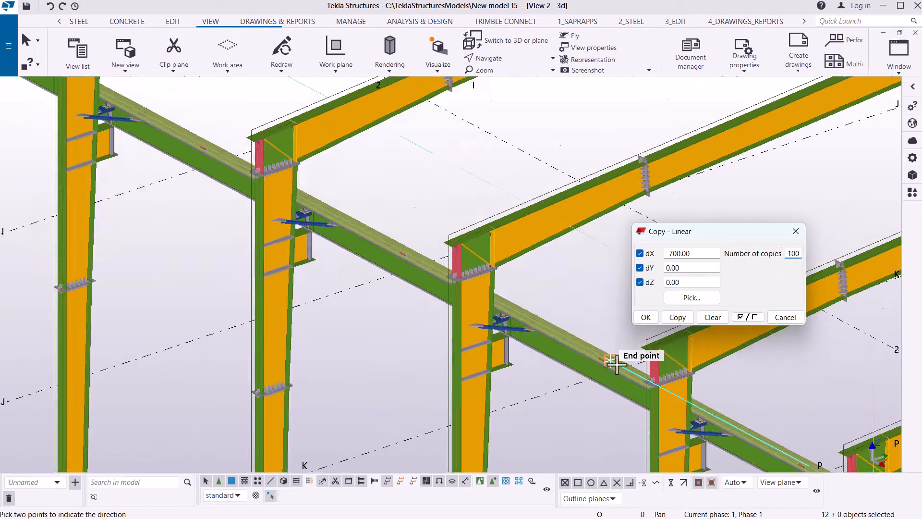
pyautogui.scroll(-8, 614, 364)
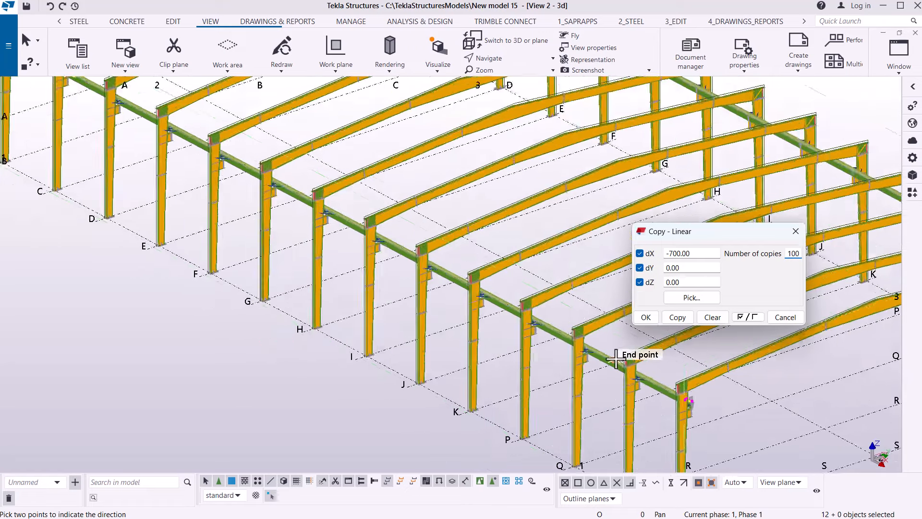
pyautogui.scroll(-2, 616, 357)
pyautogui.scroll(10, 182, 130)
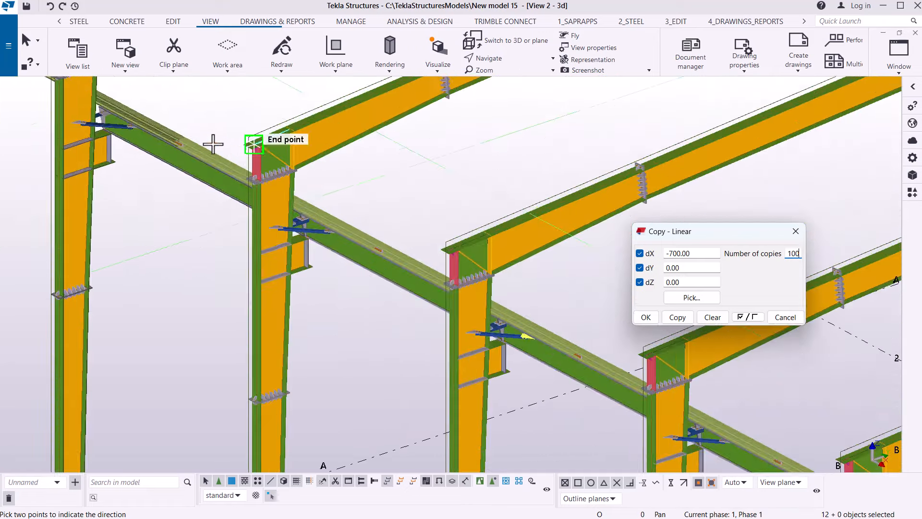
pyautogui.scroll(2, 214, 142)
pyautogui.click(678, 317)
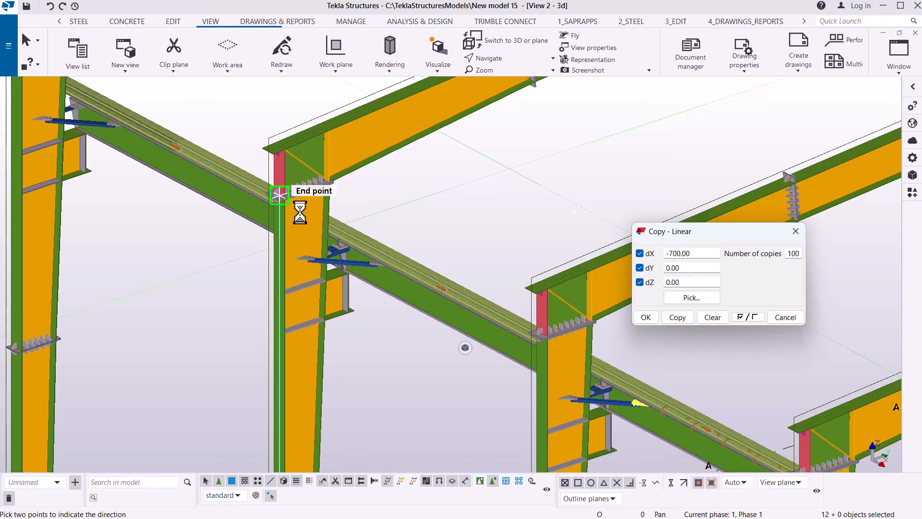
# Step: Check the copied fasteners on the grid 1 rail near frames A and B and undo the 100-copy linear copy
pyautogui.scroll(5, 385, 231)
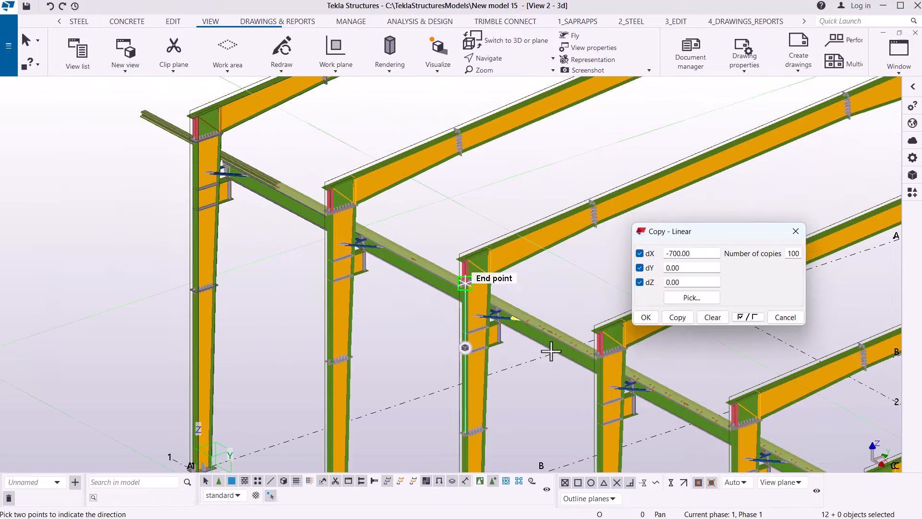
pyautogui.scroll(6, 563, 338)
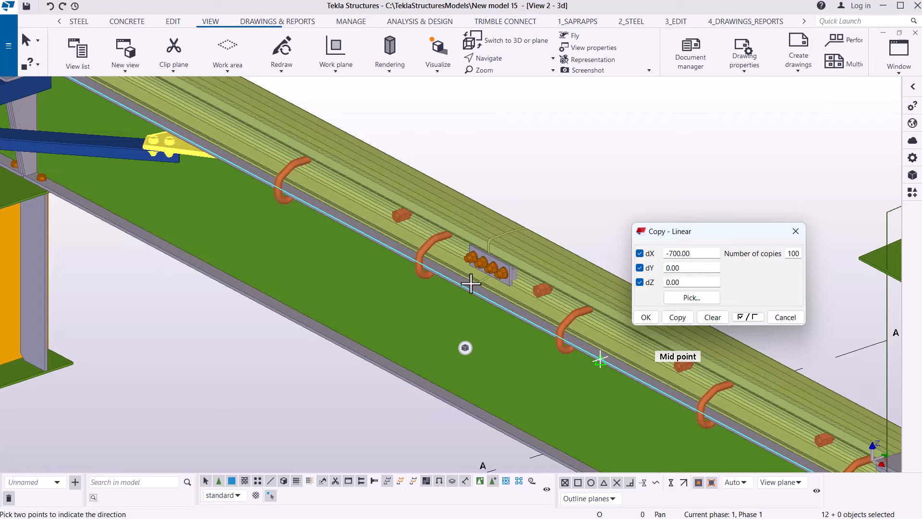
pyautogui.scroll(-6, 532, 324)
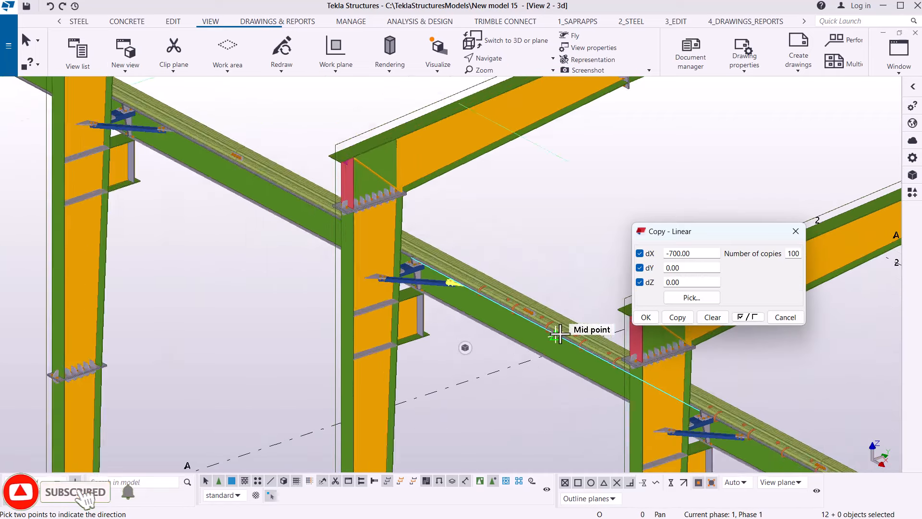
pyautogui.scroll(-4, 557, 333)
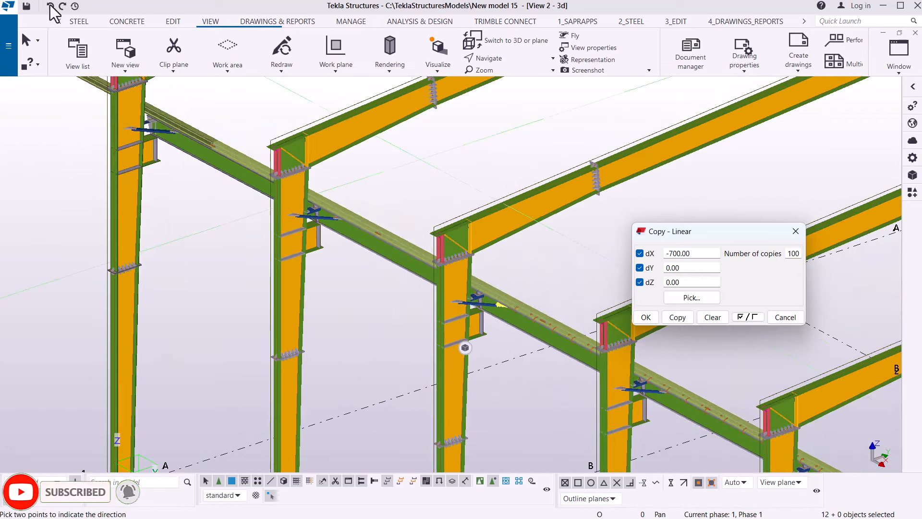
pyautogui.click(50, 6)
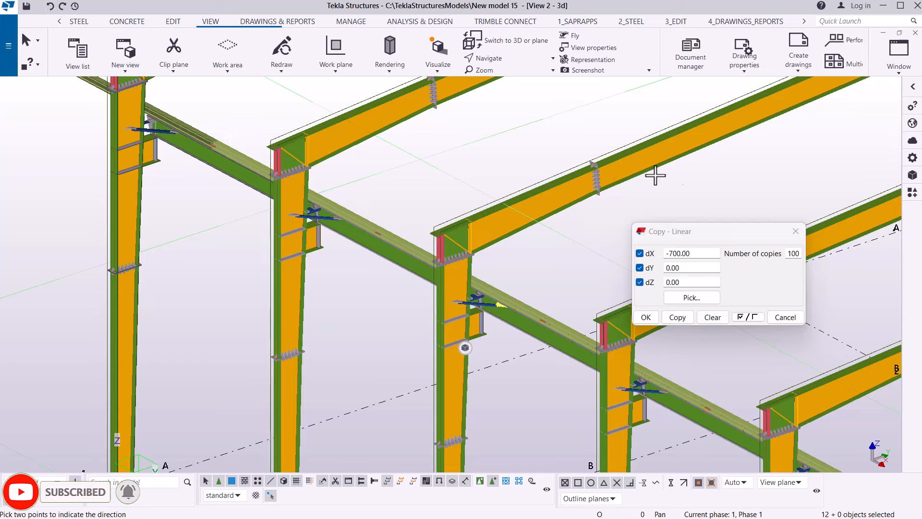
# Step: Copy the selected fasteners linearly at dX -700 with 200 copies and expand the work area to include them
pyautogui.click(799, 255)
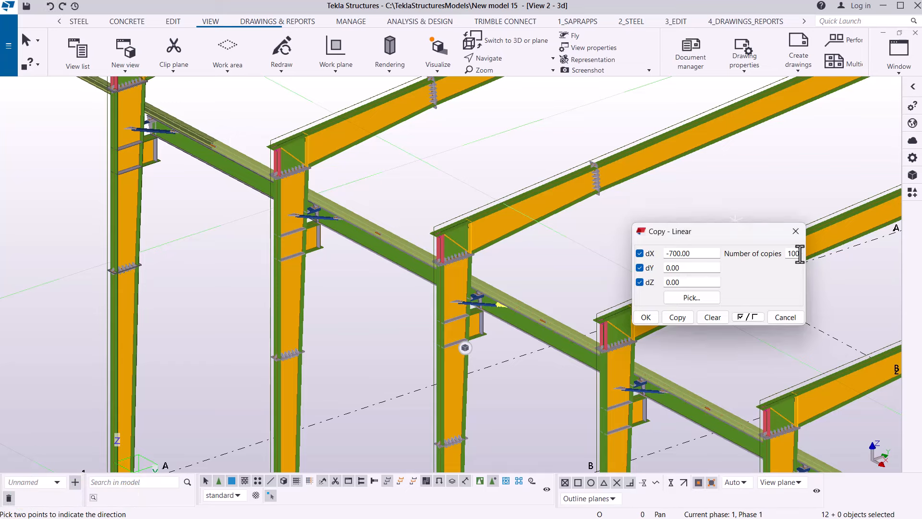
pyautogui.moveTo(800, 255); pyautogui.dragTo(789, 254)
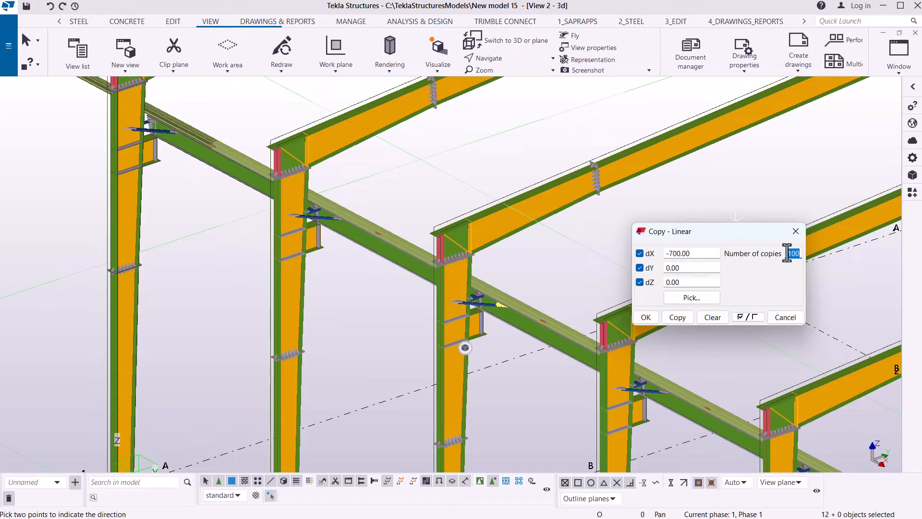
pyautogui.scroll(2, 110, 82)
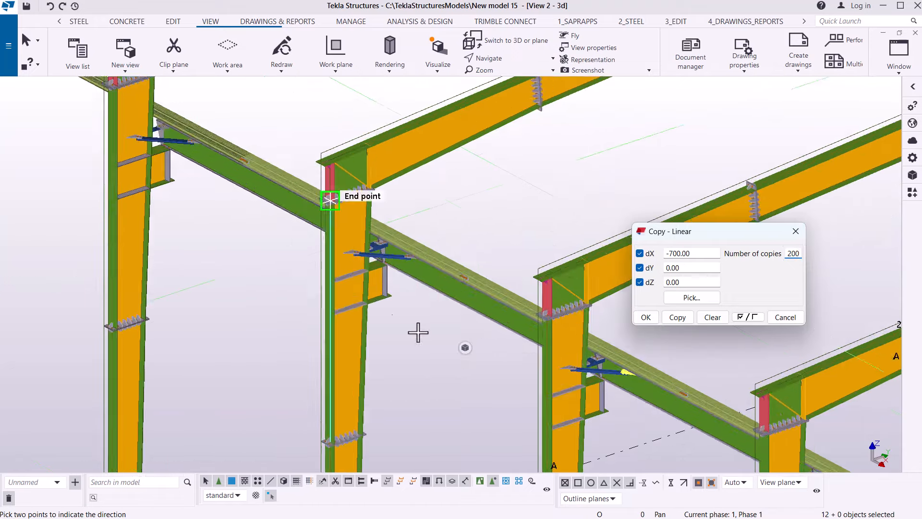
pyautogui.scroll(-2, 418, 329)
pyautogui.scroll(5, 217, 159)
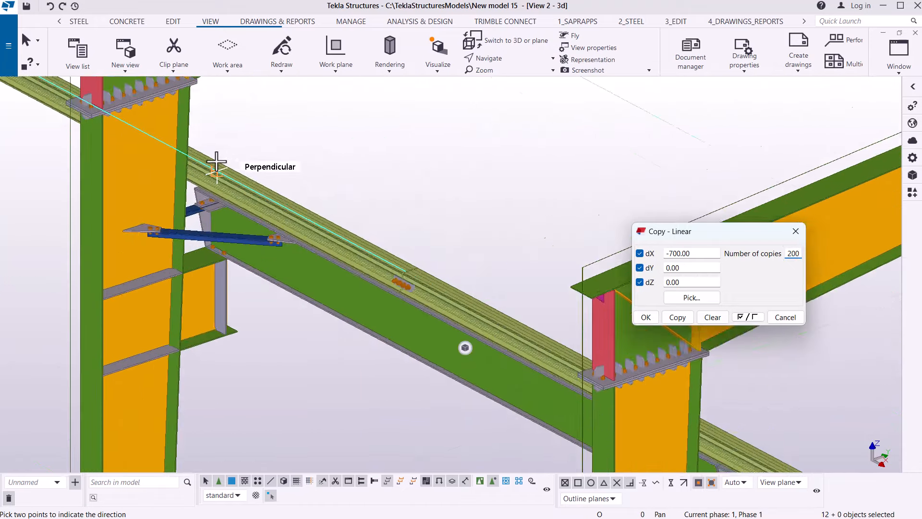
pyautogui.click(676, 317)
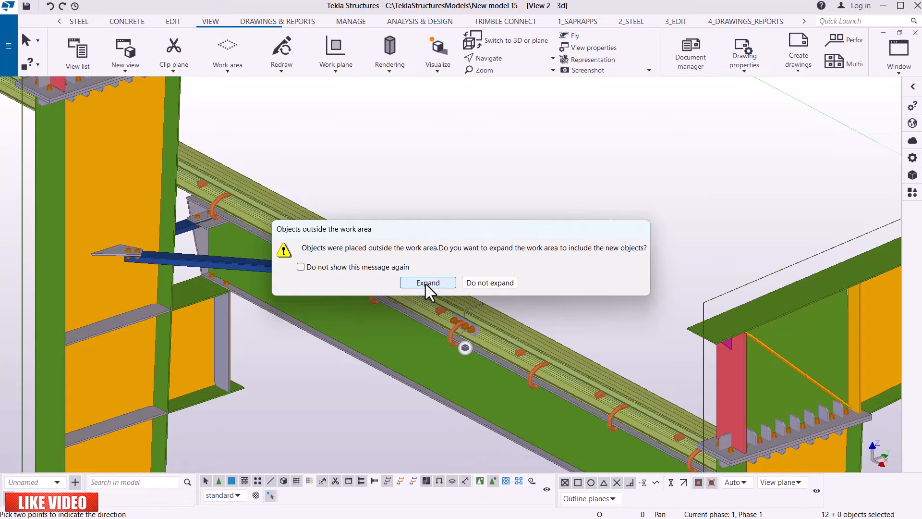
pyautogui.click(427, 283)
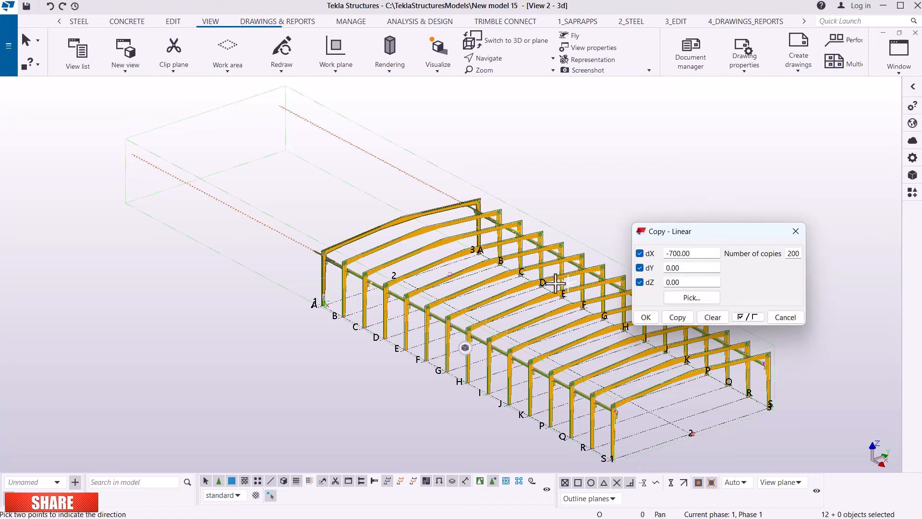
# Step: Check how far the copied fasteners extend past the rail ends at frame A and undo the 200-copy linear copy
pyautogui.scroll(4, 136, 173)
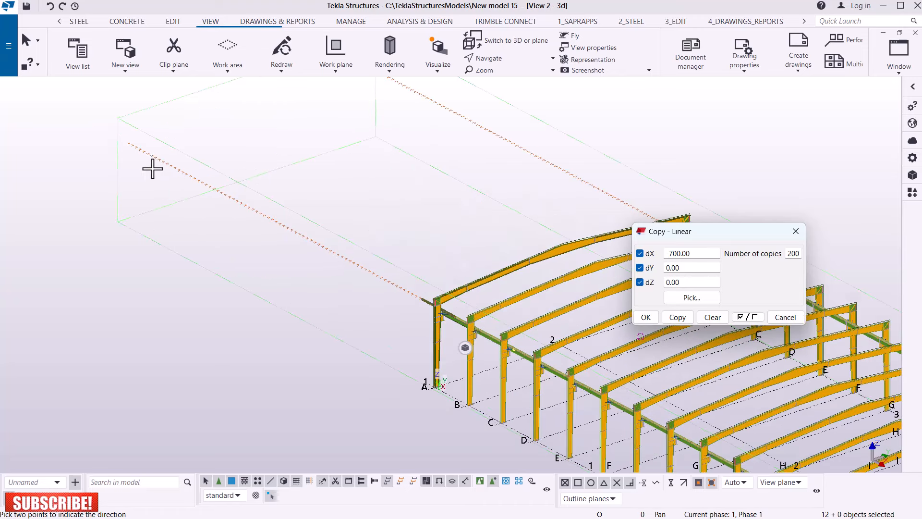
pyautogui.scroll(5, 475, 327)
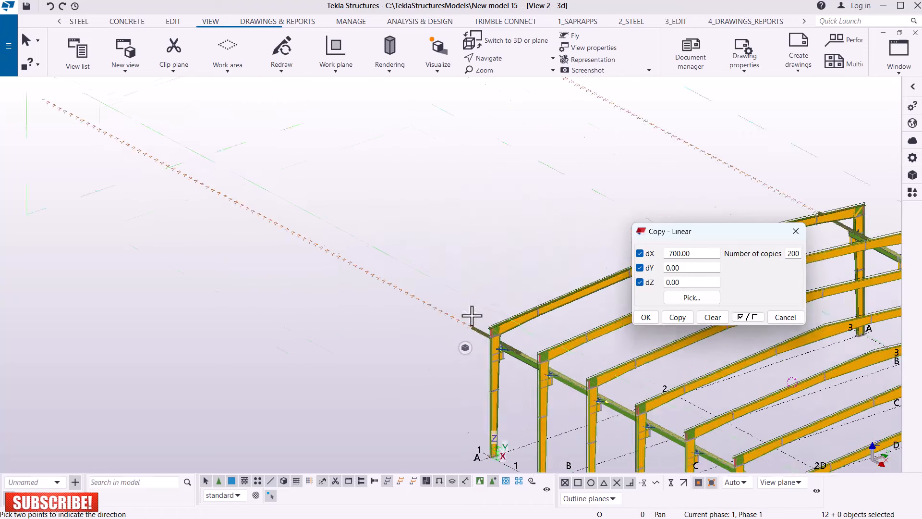
pyautogui.scroll(2, 475, 331)
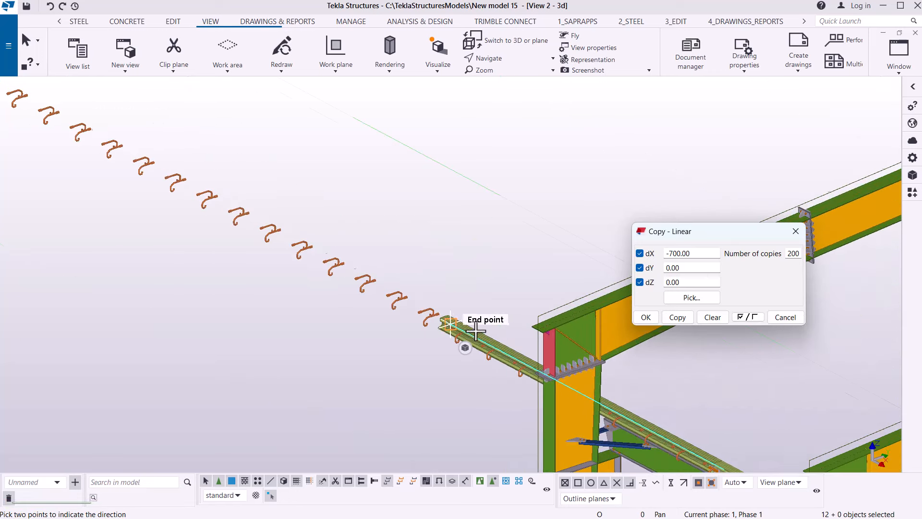
pyautogui.click(48, 9)
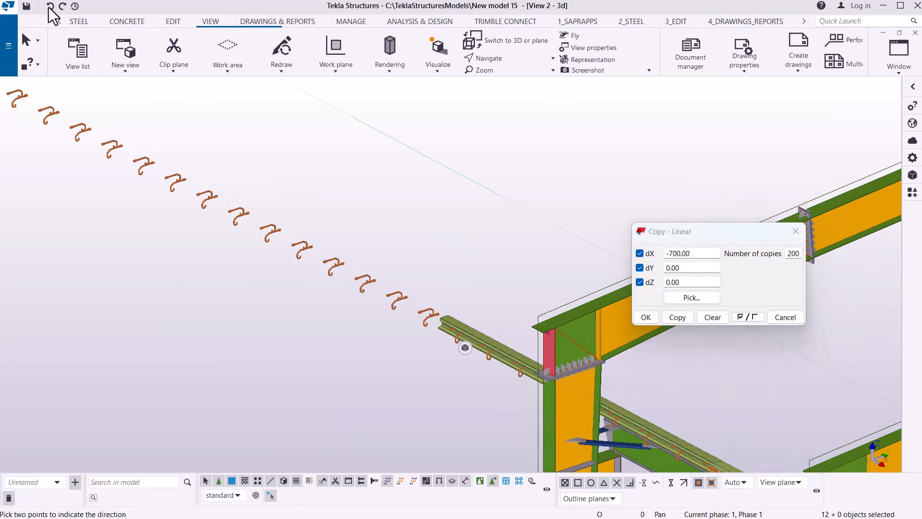
pyautogui.click(51, 8)
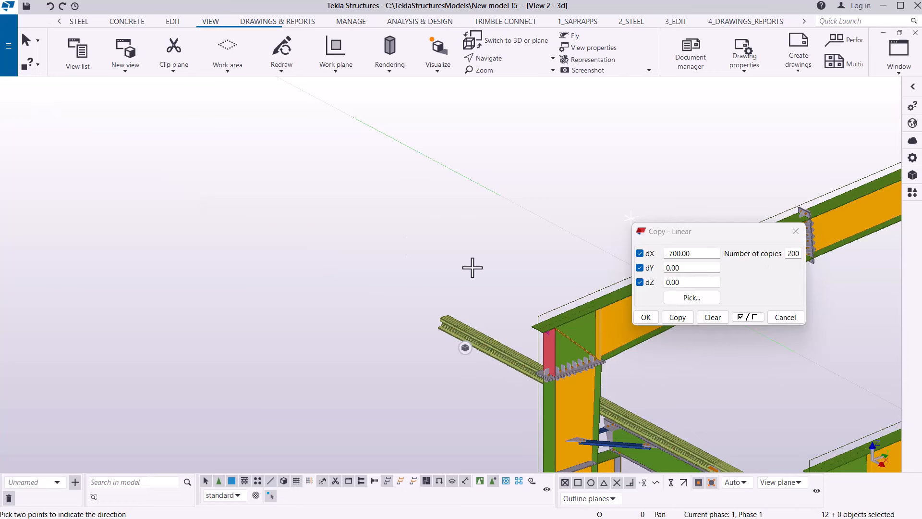
# Step: Copy the selected fasteners linearly along both rails at dX -700 with 120 copies and end the copy command
pyautogui.scroll(-2, 316, 204)
pyautogui.scroll(2, 545, 346)
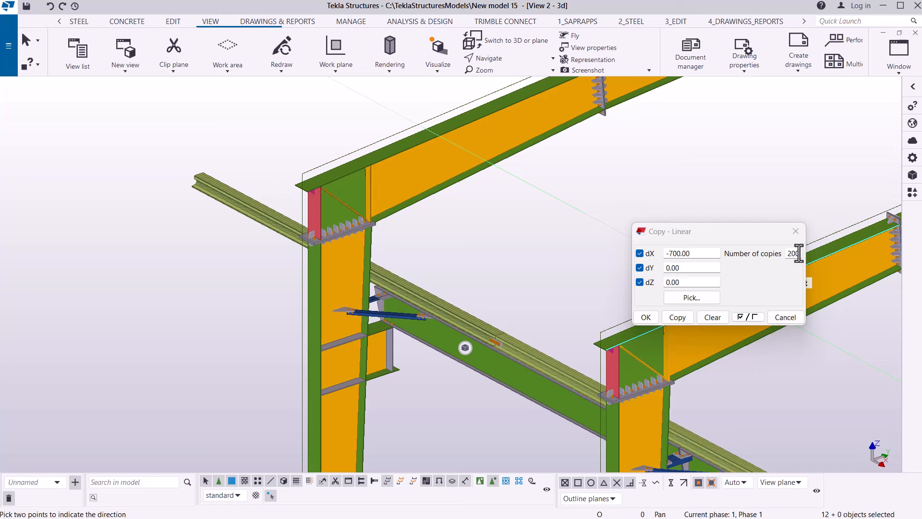
pyautogui.moveTo(799, 253); pyautogui.dragTo(784, 253)
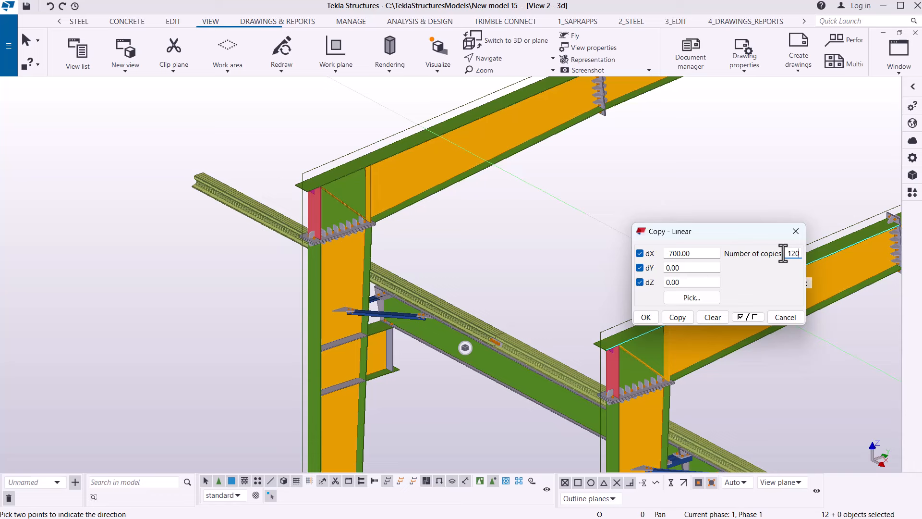
pyautogui.click(678, 317)
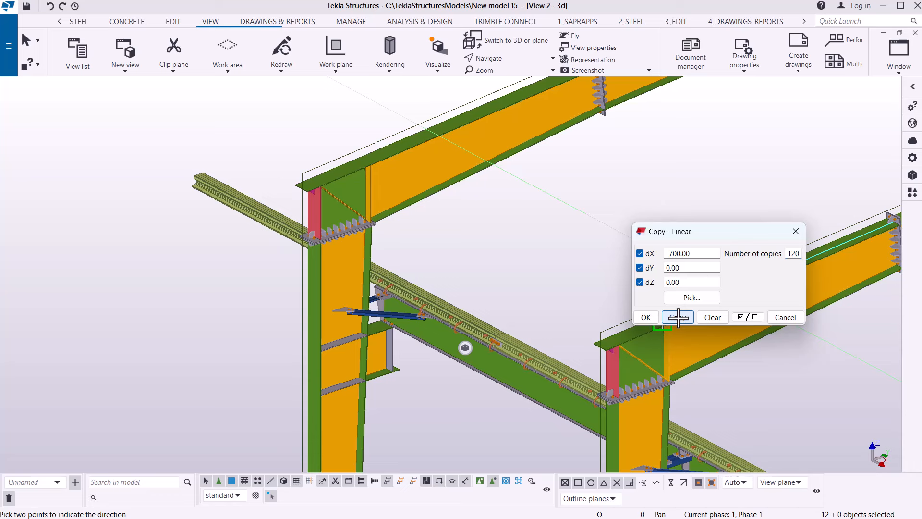
pyautogui.scroll(5, 391, 298)
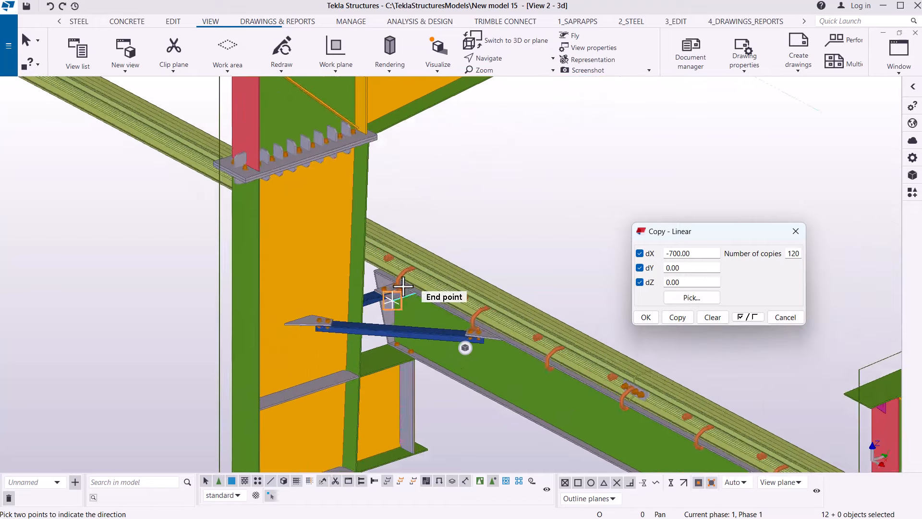
pyautogui.scroll(4, 387, 293)
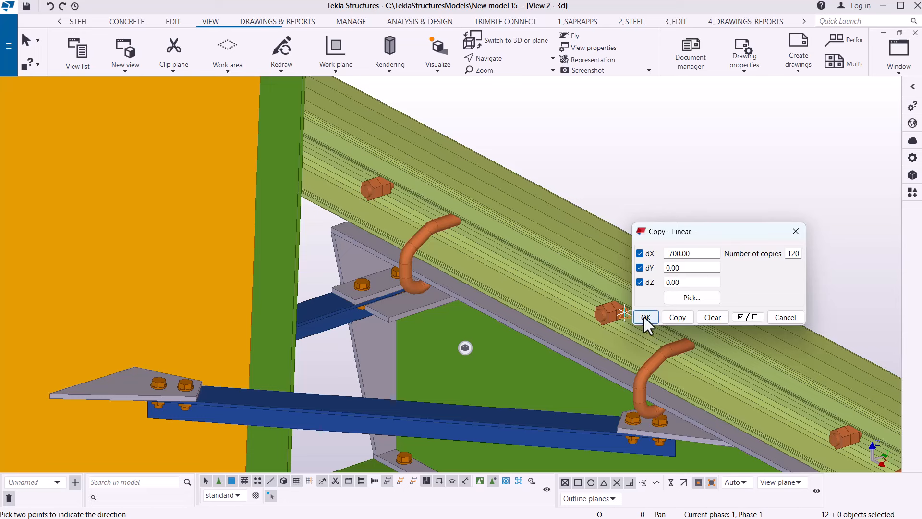
pyautogui.click(645, 317)
pyautogui.rightClick(584, 171)
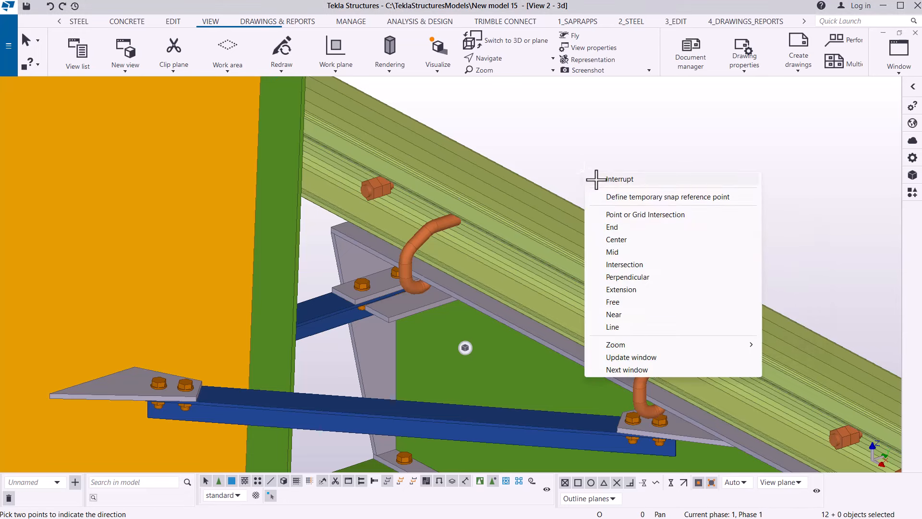
pyautogui.click(617, 179)
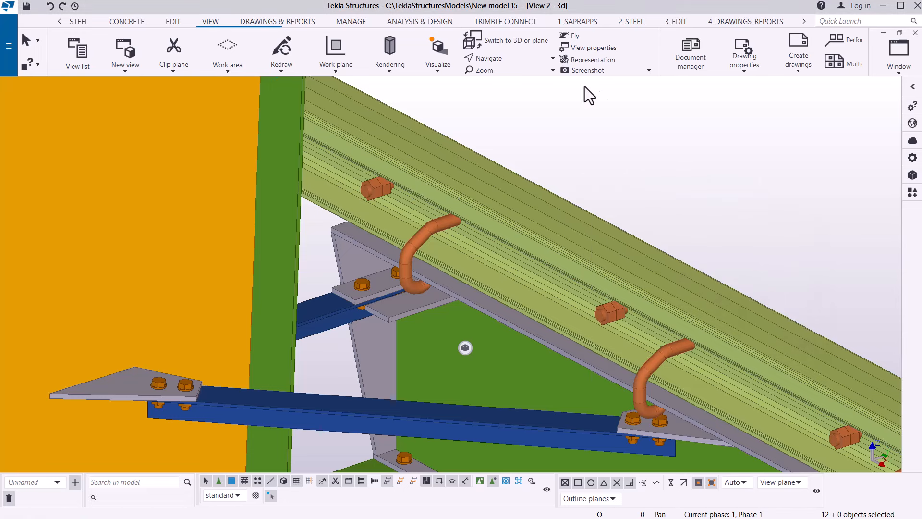
# Step: Delete the surplus hook bolt on the overhanging part of the grid 1 rail, beyond the crane beam end at frame A
pyautogui.click(500, 68)
pyautogui.click(494, 80)
pyautogui.press('v')
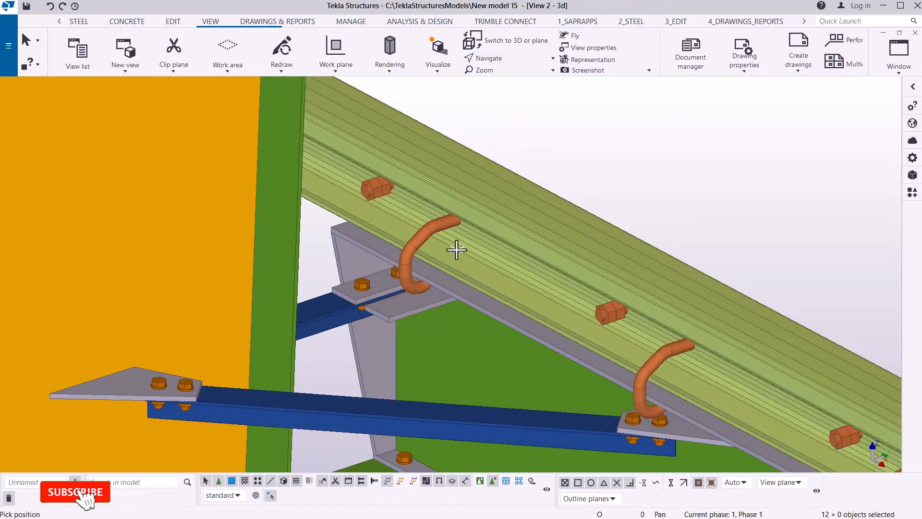
pyautogui.click(457, 249)
pyautogui.keyDown('ctrl'); pyautogui.moveTo(457, 249); pyautogui.dragTo(538, 249, button='middle'); pyautogui.keyUp('ctrl')
pyautogui.scroll(-1, 531, 248)
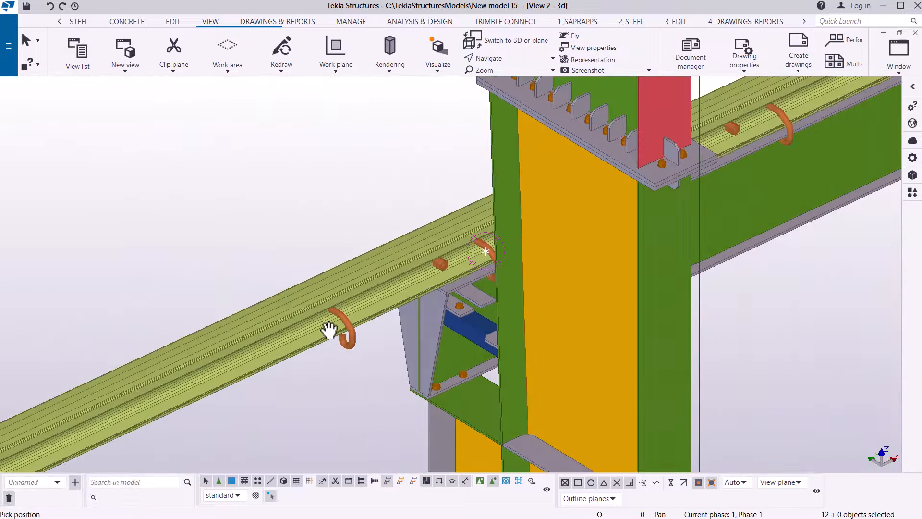
pyautogui.rightClick(243, 219)
pyautogui.click(265, 227)
pyautogui.click(356, 332)
pyautogui.press('Escape')
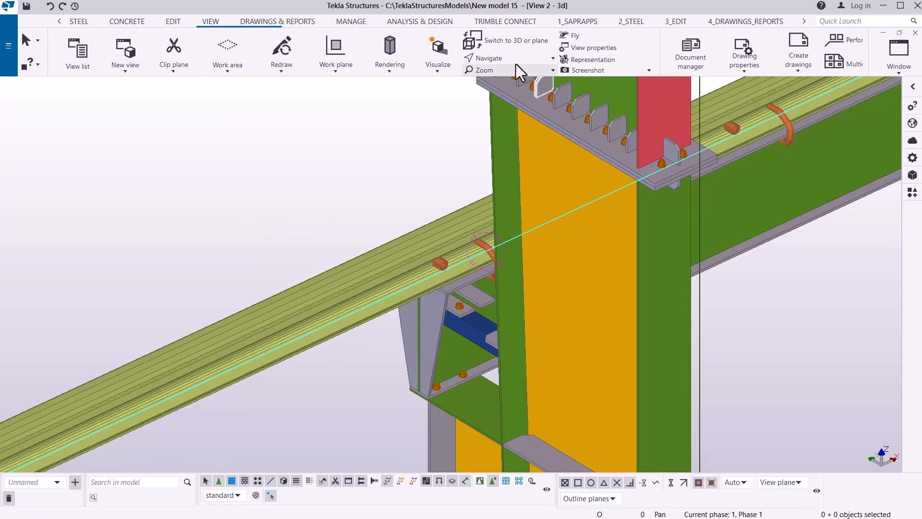
# Step: Delete the surplus nuts on the opposite side of the grid 1 rail, beyond the crane beam end at frame A
pyautogui.click(508, 58)
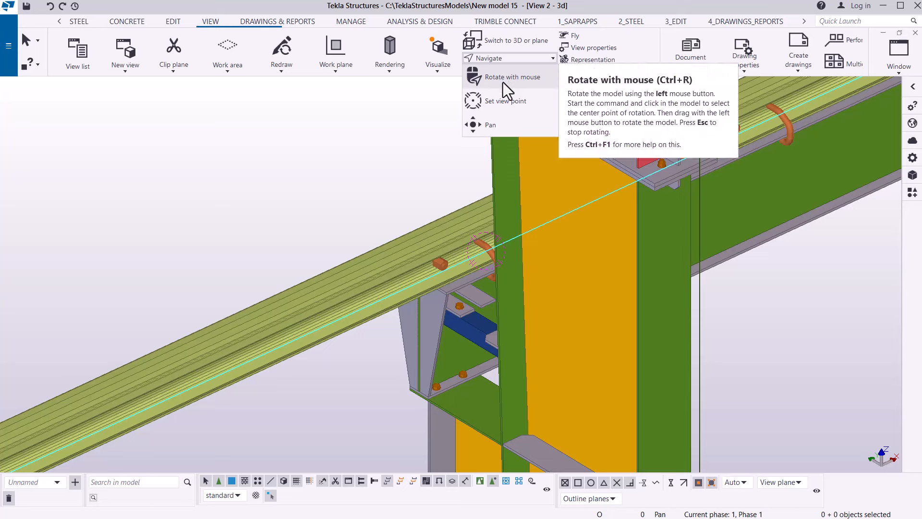
pyautogui.click(503, 81)
pyautogui.moveTo(376, 286); pyautogui.dragTo(572, 276)
pyautogui.rightClick(605, 209)
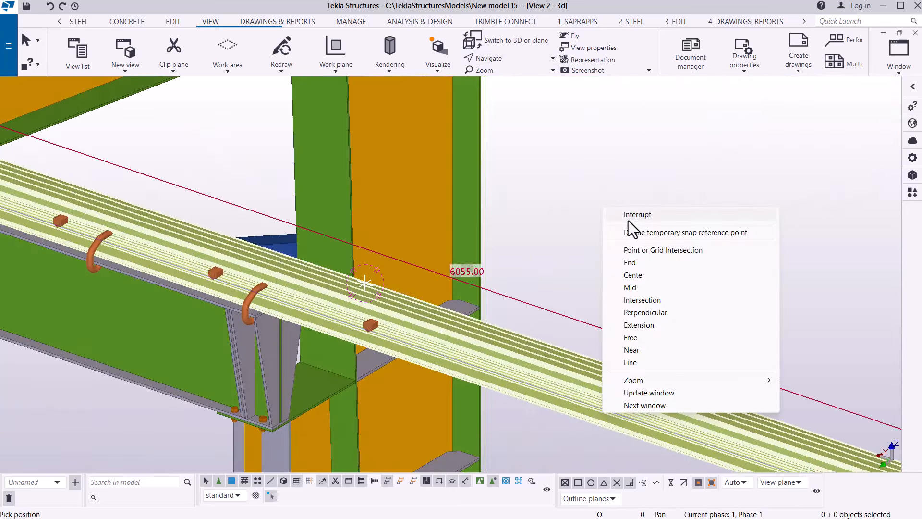
pyautogui.click(637, 215)
pyautogui.scroll(6, 369, 328)
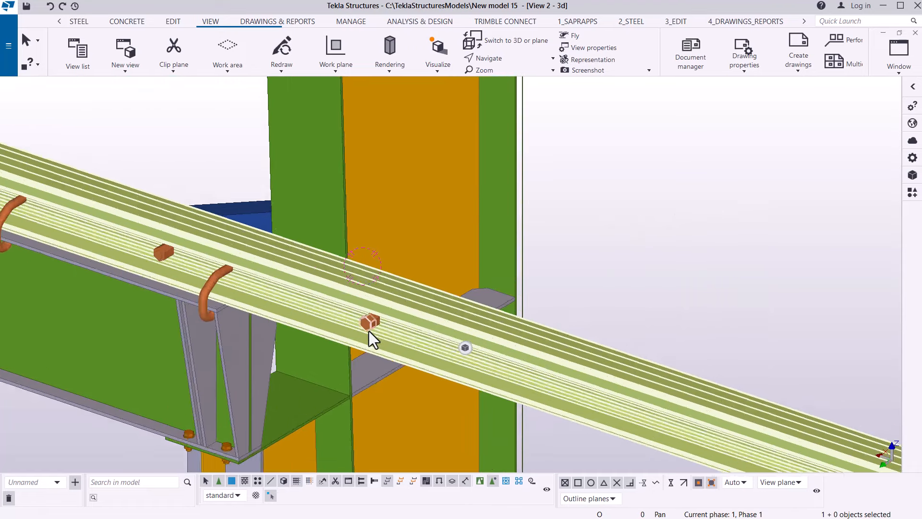
pyautogui.press('Delete')
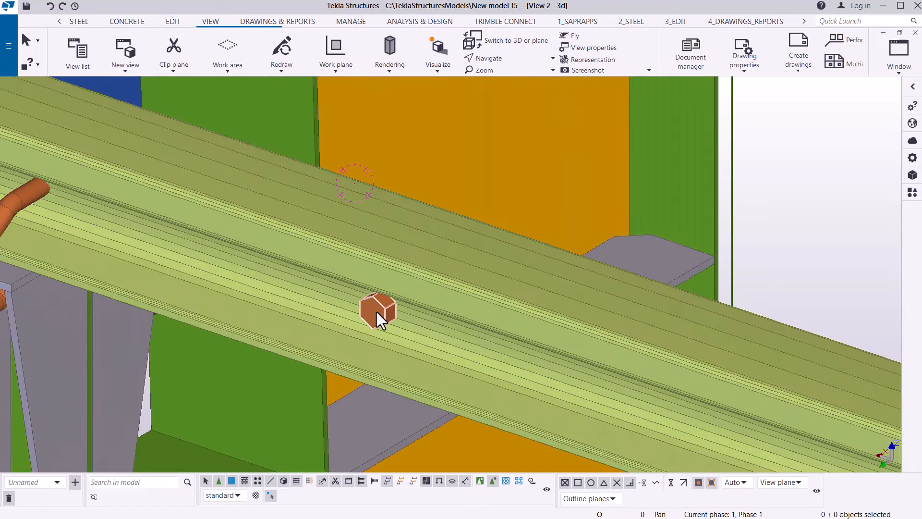
pyautogui.scroll(-6, 592, 233)
pyautogui.scroll(-3, 609, 228)
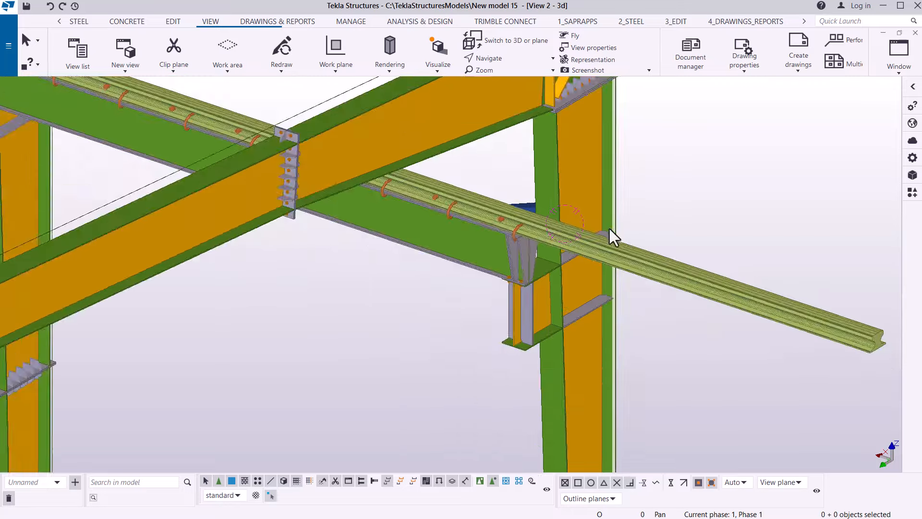
# Step: Delete the surplus hook bolt on the overhanging part of the grid 2 rail, beyond the crane beam end at frame A
pyautogui.scroll(5, 552, 230)
pyautogui.scroll(-10, 592, 219)
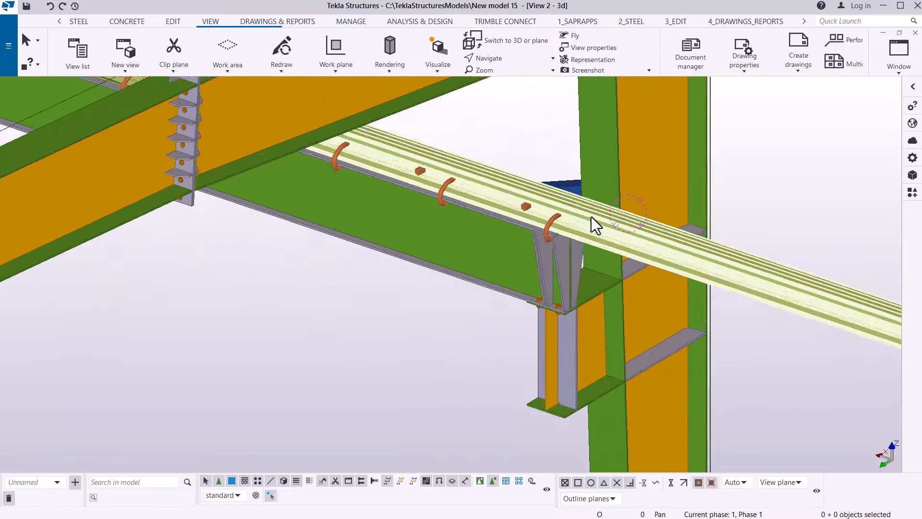
pyautogui.scroll(-6, 601, 217)
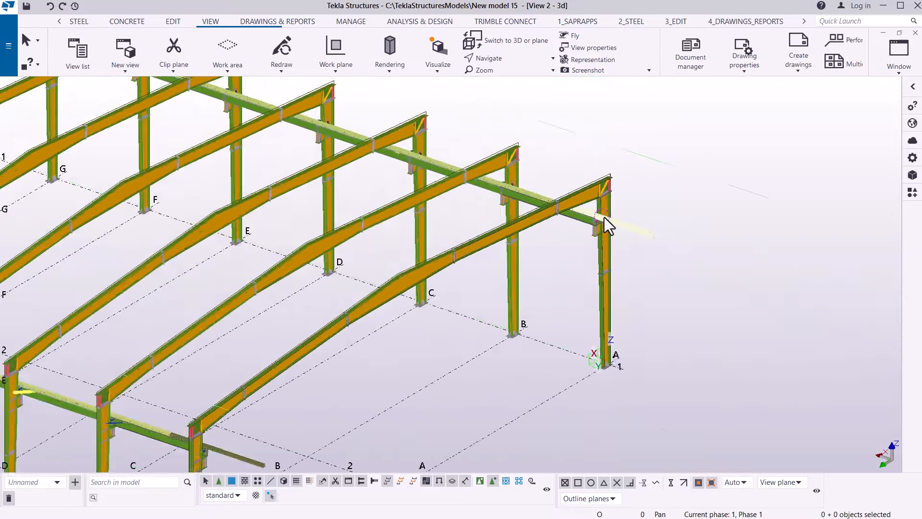
pyautogui.scroll(9, 321, 391)
pyautogui.scroll(10, 312, 382)
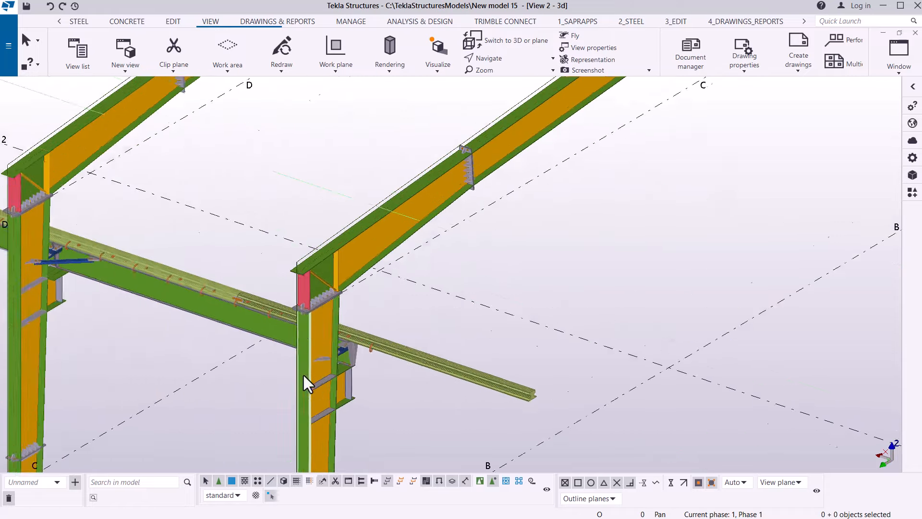
pyautogui.scroll(2, 505, 284)
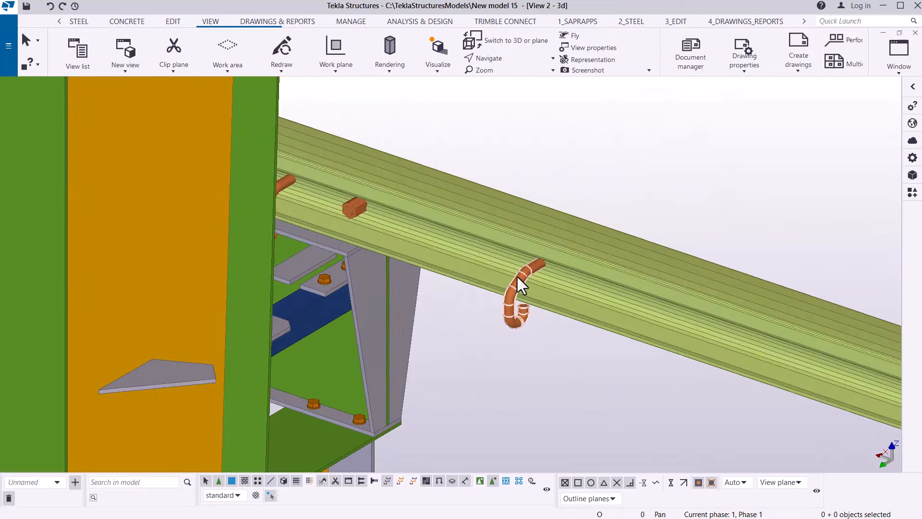
pyautogui.click(520, 277)
pyautogui.press('Delete')
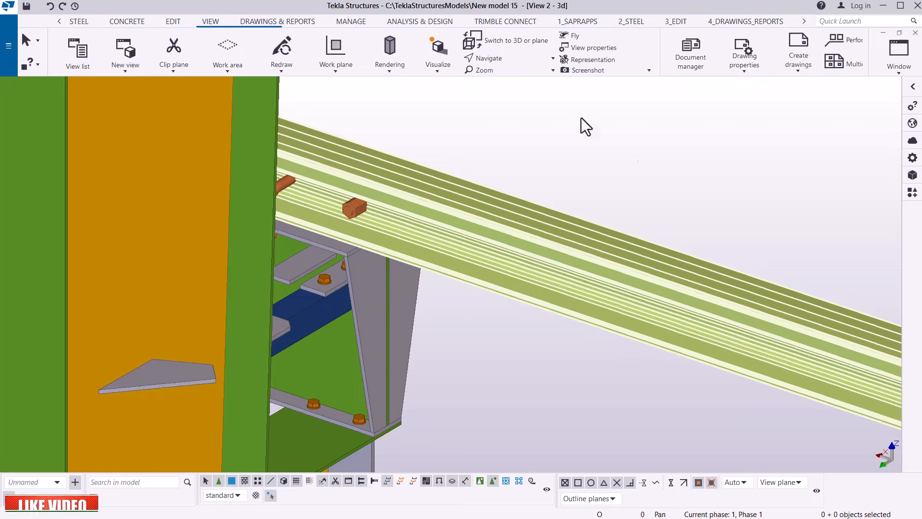
# Step: Delete the surplus nuts on the opposite side of the grid 2 rail at frame A and check the remaining end fasteners
pyautogui.click(509, 59)
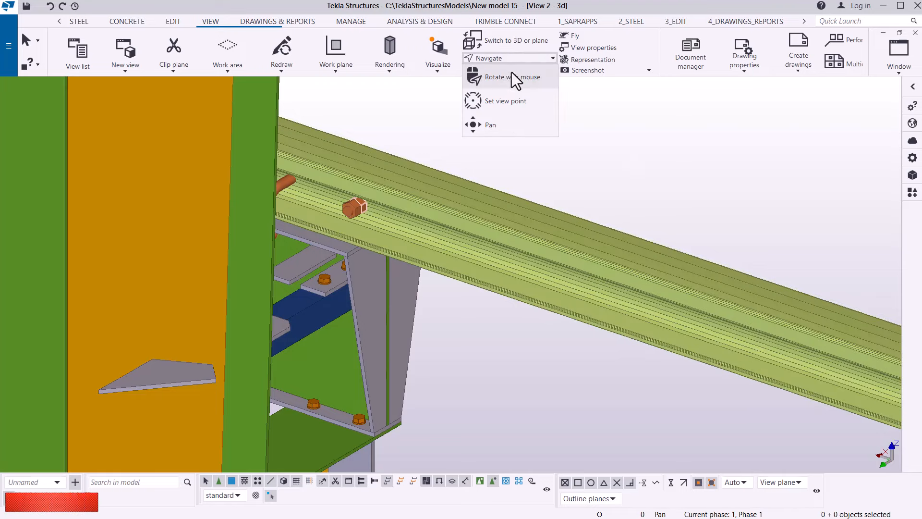
pyautogui.click(512, 73)
pyautogui.moveTo(473, 239)
pyautogui.mouseDown()
pyautogui.moveTo(408, 247)
pyautogui.moveTo(282, 231)
pyautogui.moveTo(154, 130)
pyautogui.mouseUp()
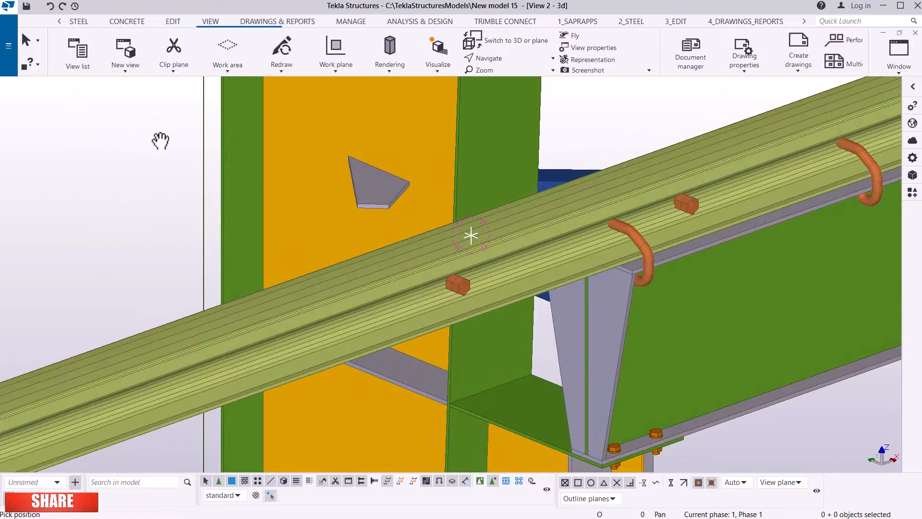
pyautogui.rightClick(151, 129)
pyautogui.click(166, 137)
pyautogui.scroll(1, 403, 266)
pyautogui.scroll(2, 484, 287)
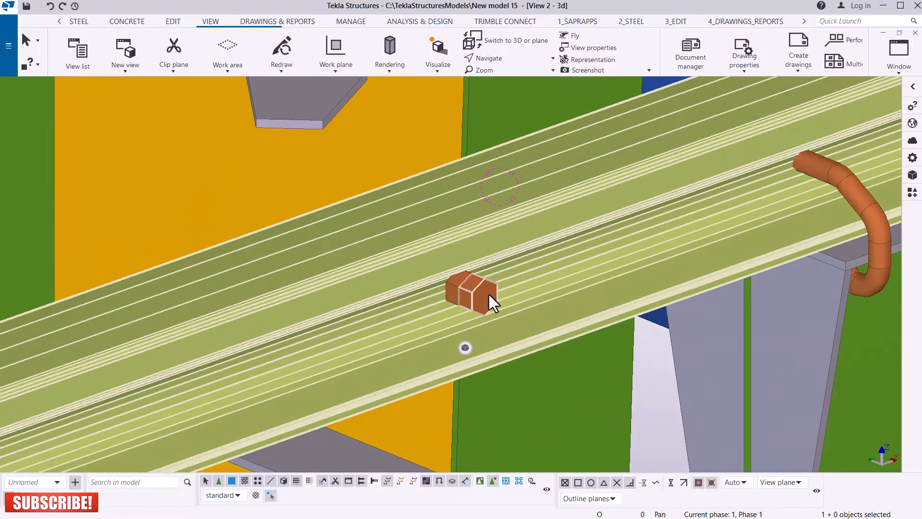
pyautogui.click(489, 295)
pyautogui.press('Delete')
pyautogui.scroll(-4, 194, 216)
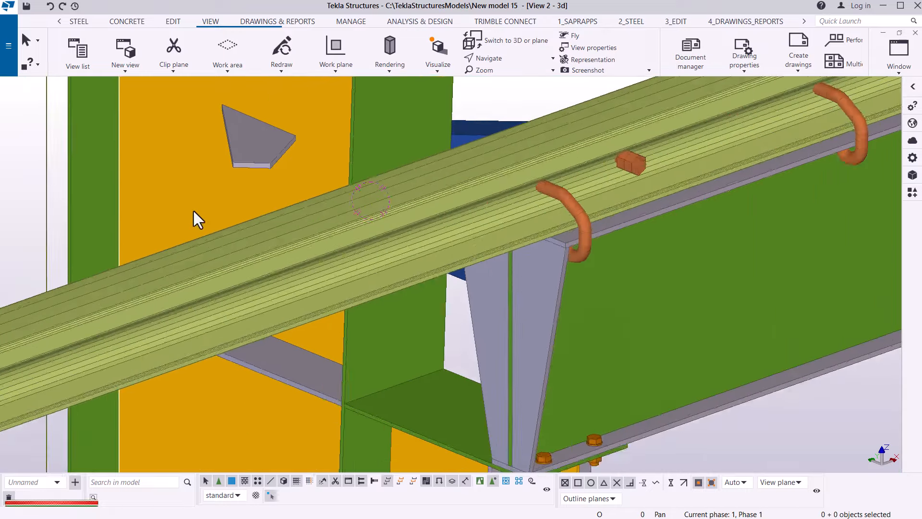
pyautogui.scroll(4, 372, 212)
pyautogui.scroll(-3, 388, 245)
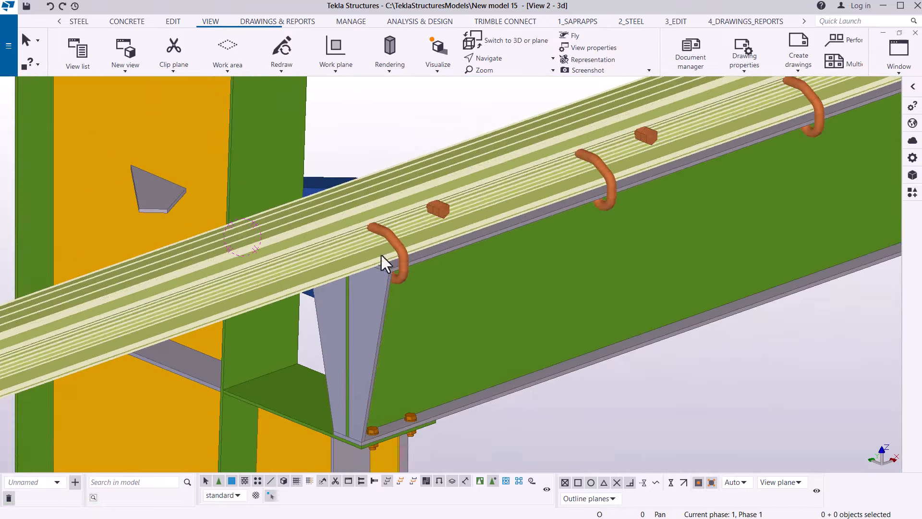
pyautogui.scroll(4, 432, 223)
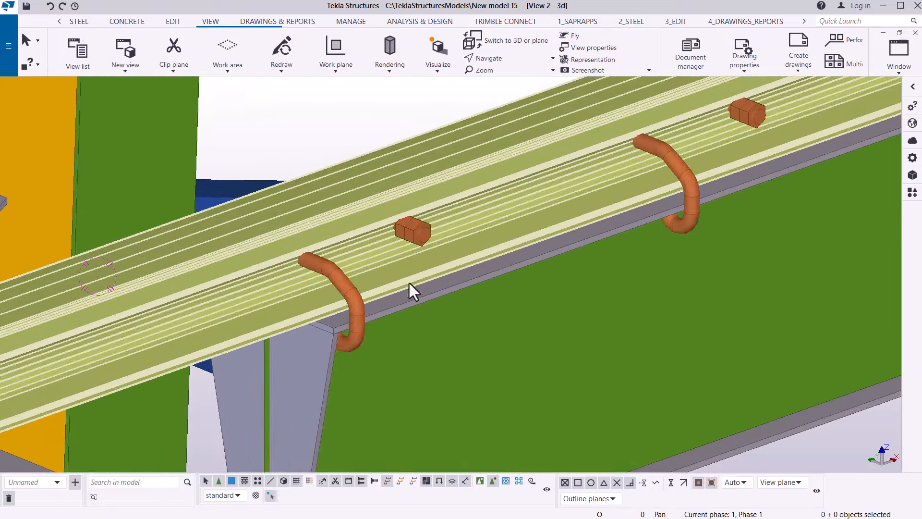